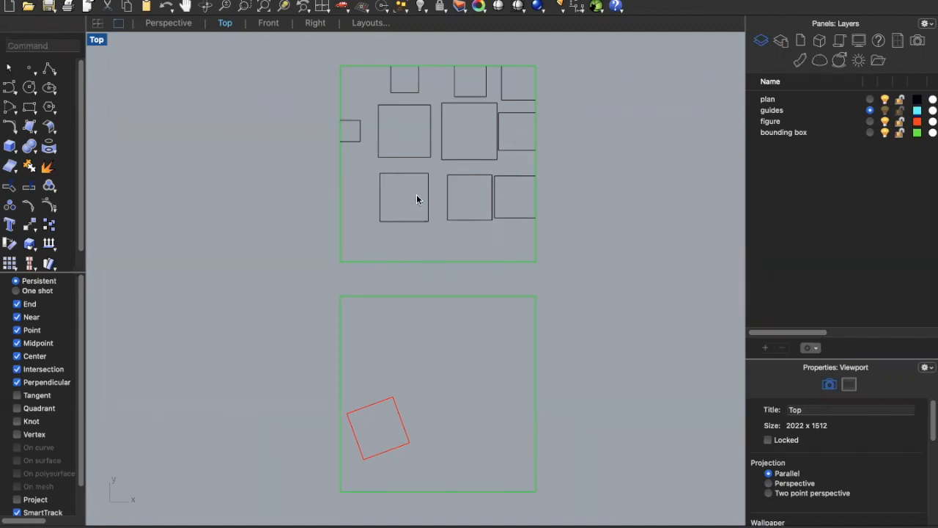
# - Draw a vertical guide line from the lower-right corner of the bottom-left plan square down past the lower bounding box
pyautogui.scroll(-1, 577, 202)
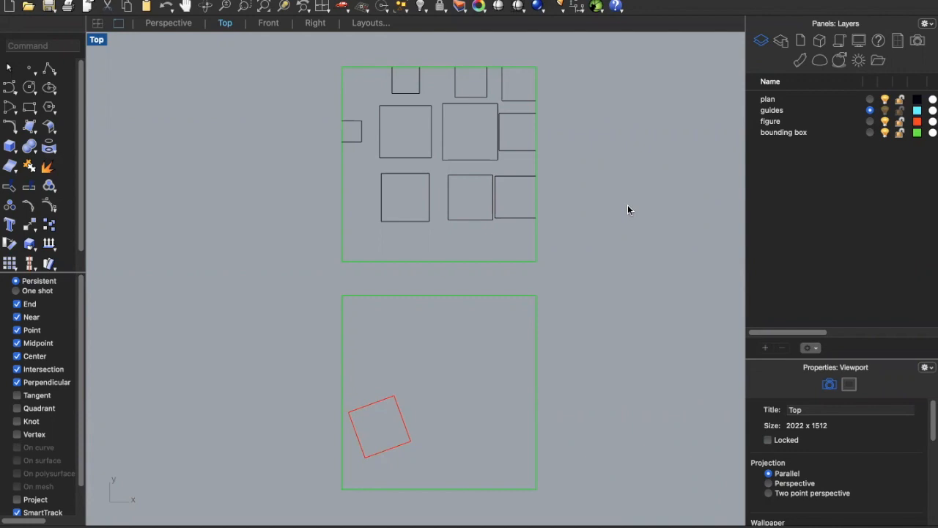
pyautogui.write('Line')
pyautogui.press('Return')
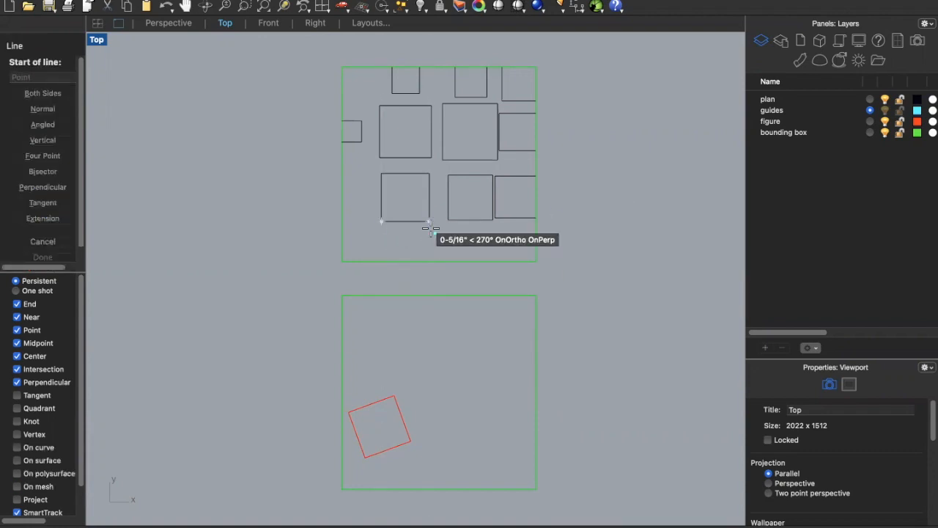
pyautogui.click(430, 221)
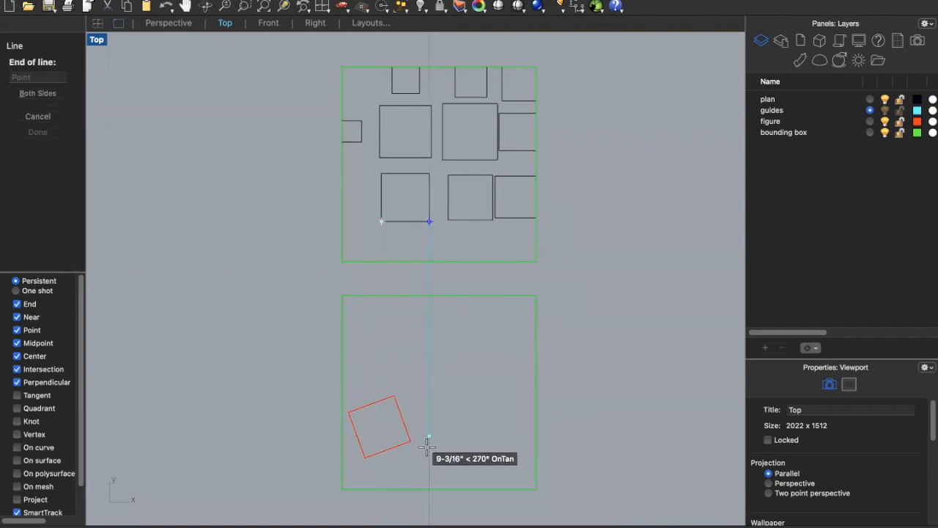
pyautogui.click(430, 522)
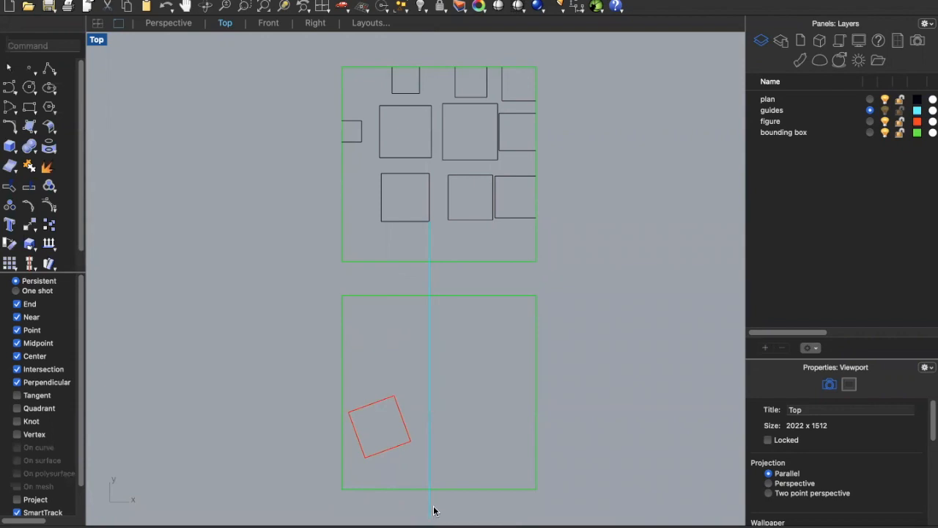
# - Copy the vertical guide from the plan square's lower-right corner to its lower-left corner
pyautogui.click(429, 505)
pyautogui.write('copy')
pyautogui.press('Return')
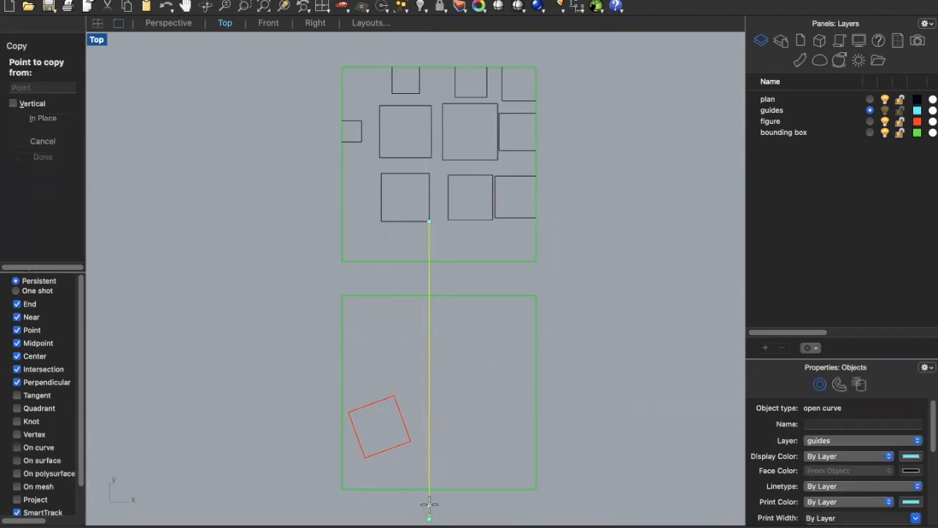
pyautogui.click(430, 220)
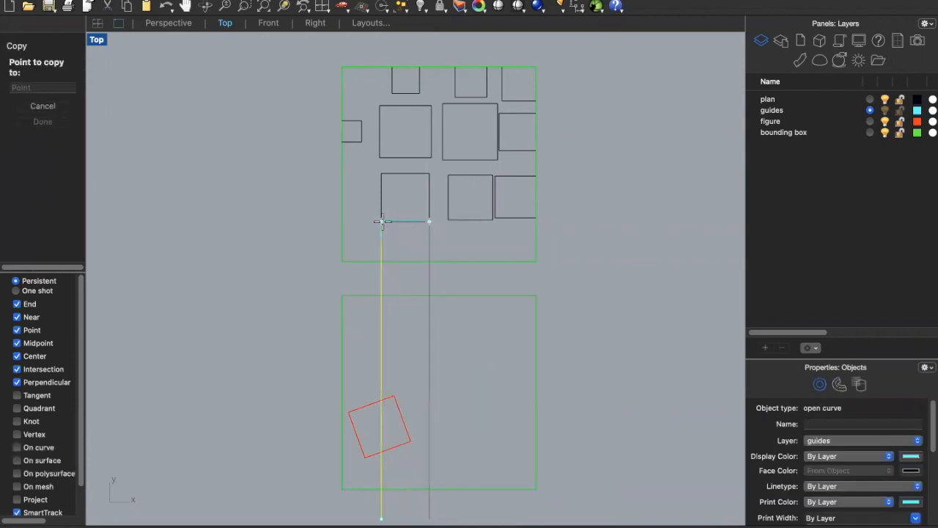
pyautogui.click(384, 220)
pyautogui.press('Return')
pyautogui.click(465, 245)
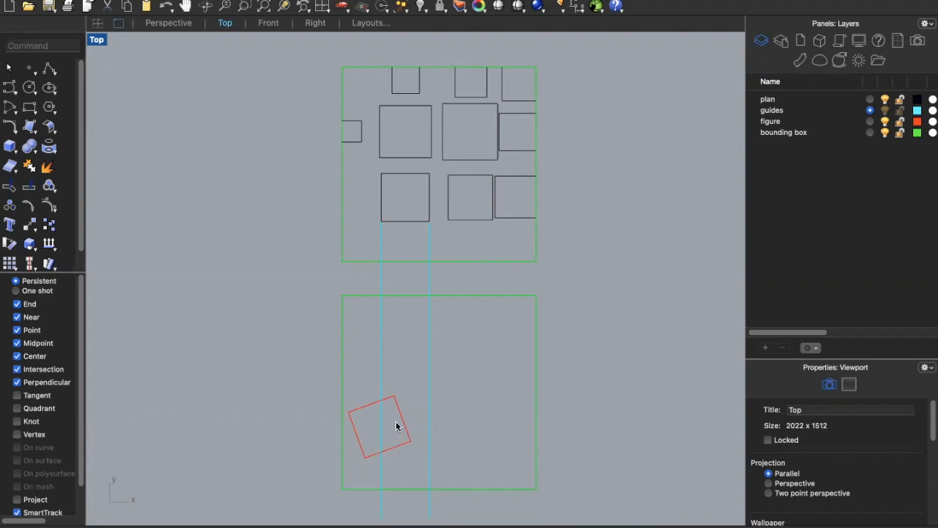
# - Fill the strip between the two guides inside the lower bounding box with a Solid hatch, and delete that hatch
pyautogui.moveTo(460, 460); pyautogui.dragTo(361, 368)
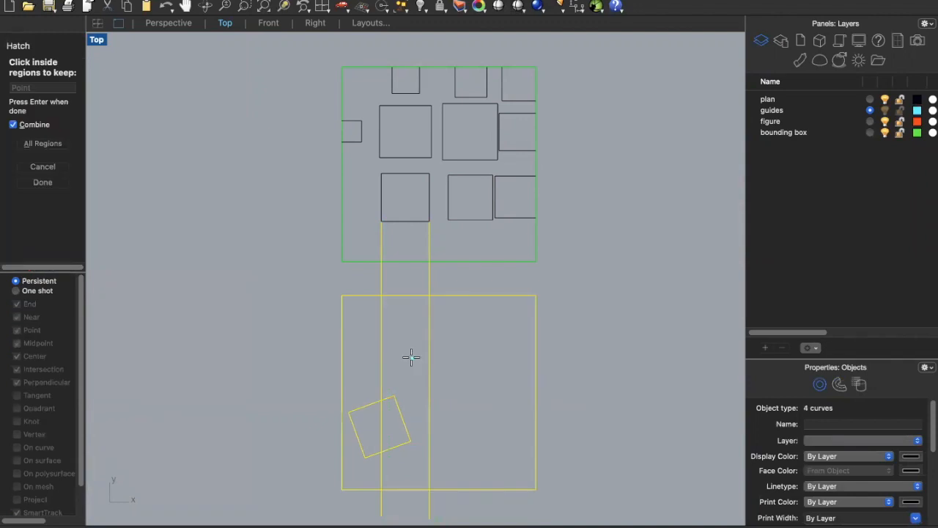
pyautogui.click(411, 357)
pyautogui.press('Return')
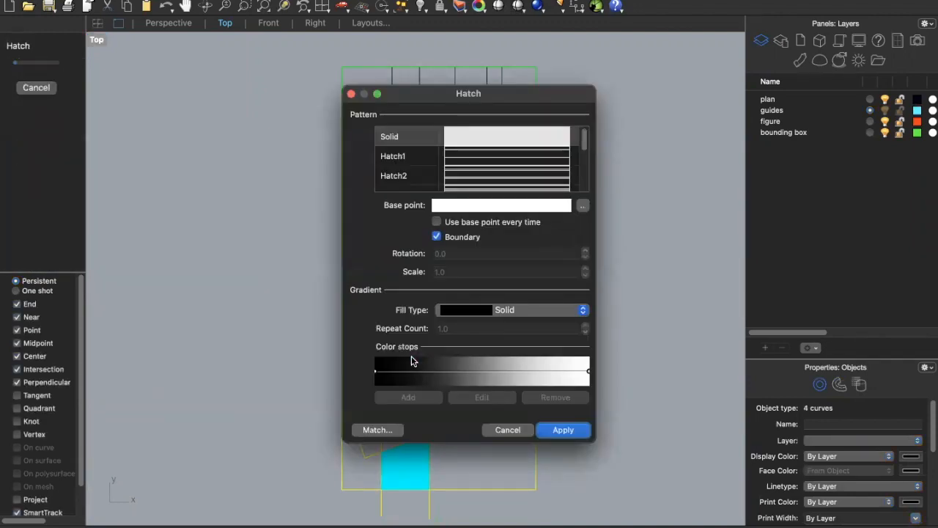
pyautogui.press('Return')
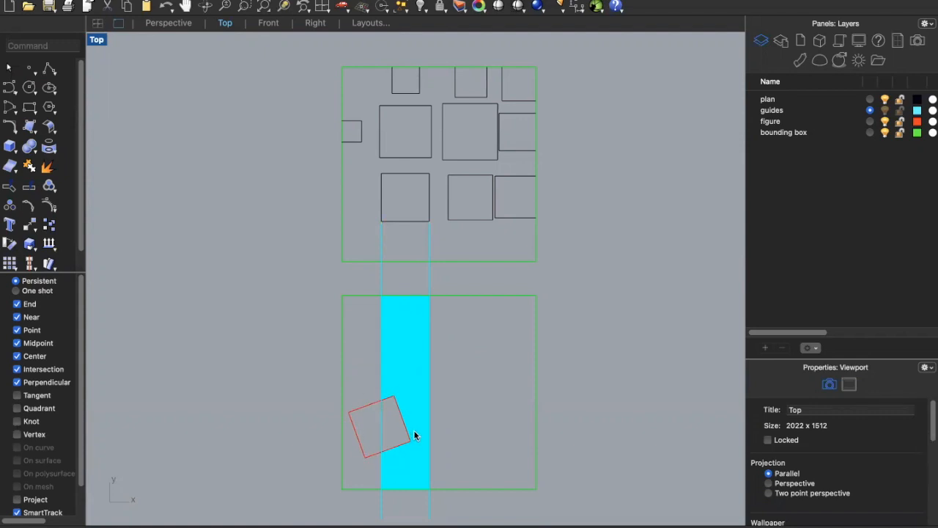
pyautogui.click(409, 391)
pyautogui.press('Delete')
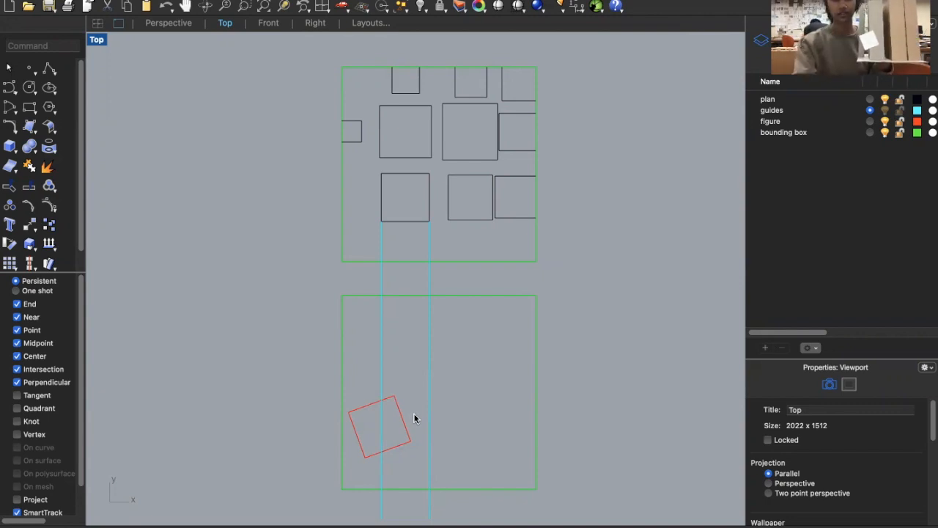
# - Measure the distance along the left guide from the lower bounding box's bottom edge up to the red square's lower edge
pyautogui.write('dis')
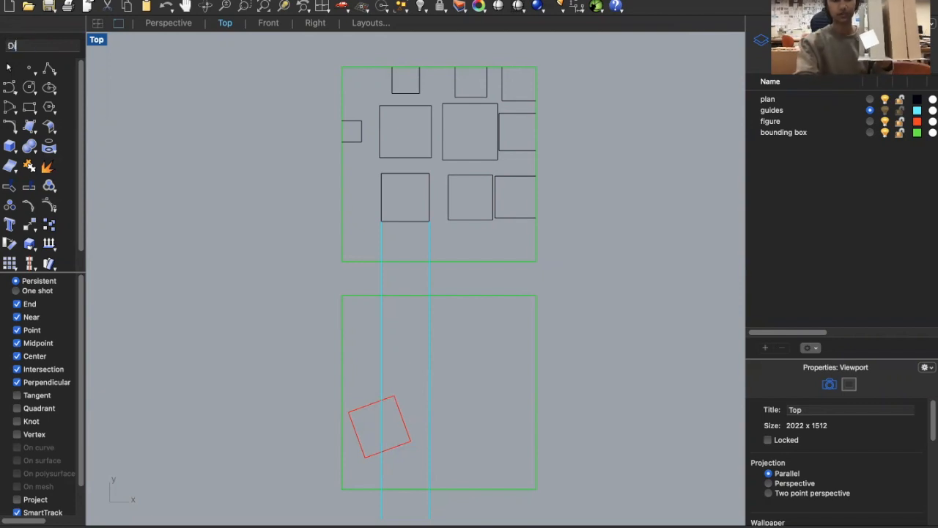
pyautogui.press('Return')
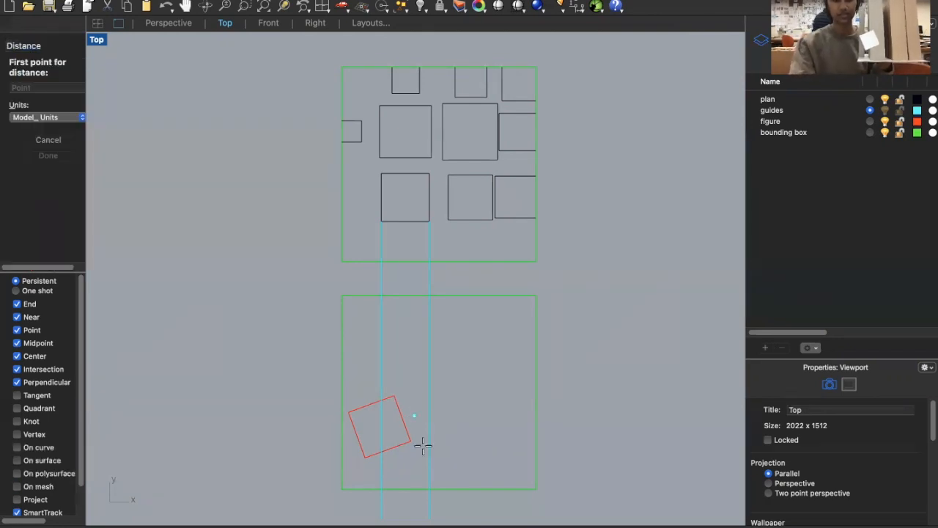
pyautogui.click(381, 489)
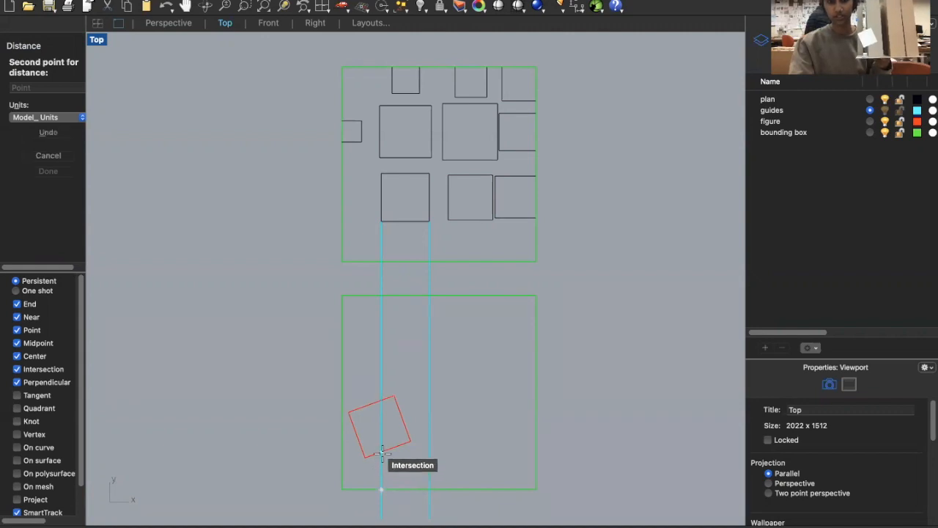
pyautogui.click(381, 452)
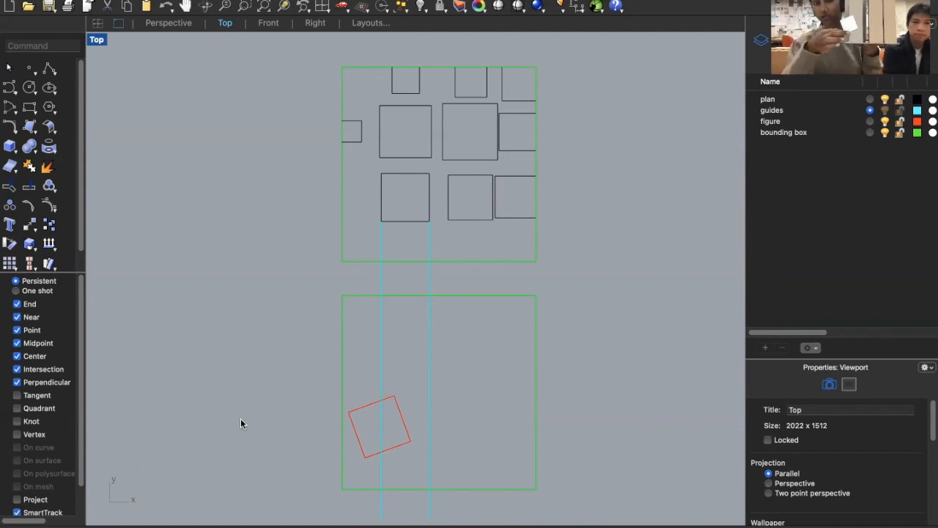
# - Measure the red square's right corner horizontally from the left guide and vertically from the lower bounding box's bottom edge
pyautogui.press('Return')
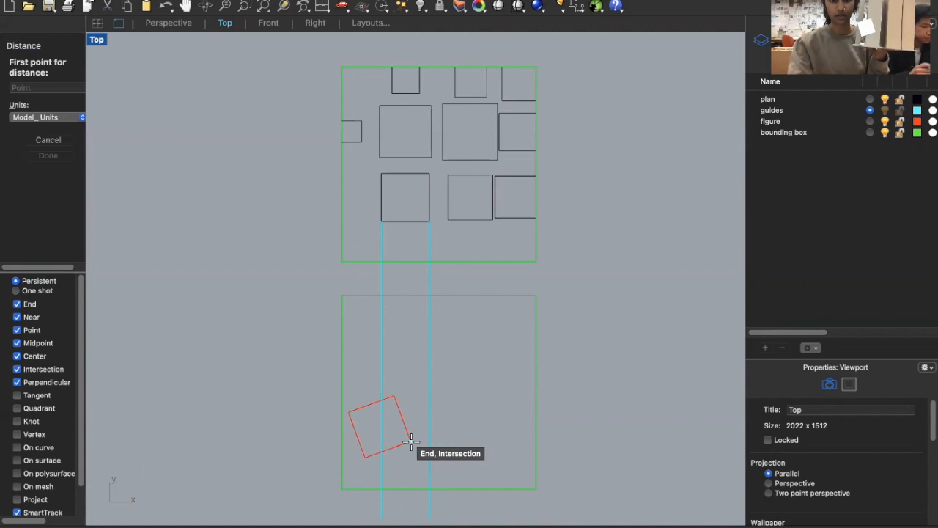
pyautogui.click(382, 489)
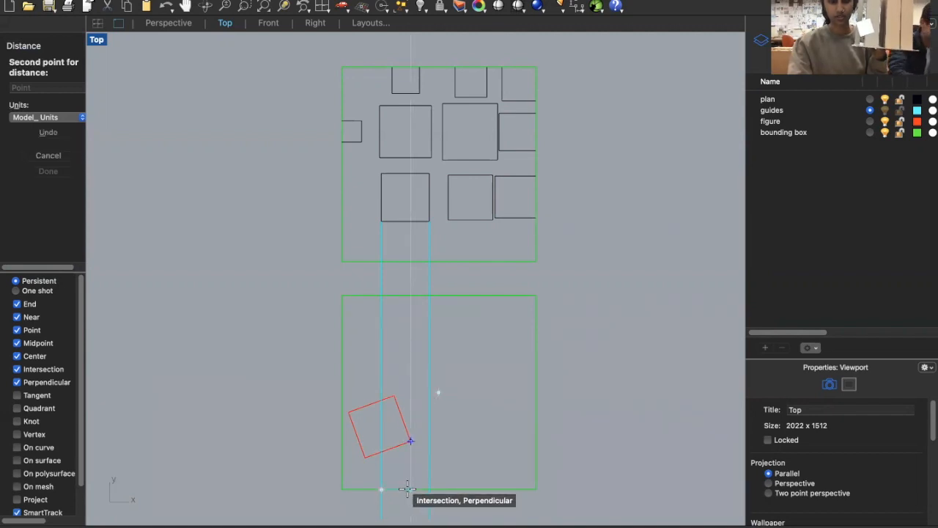
pyautogui.click(408, 489)
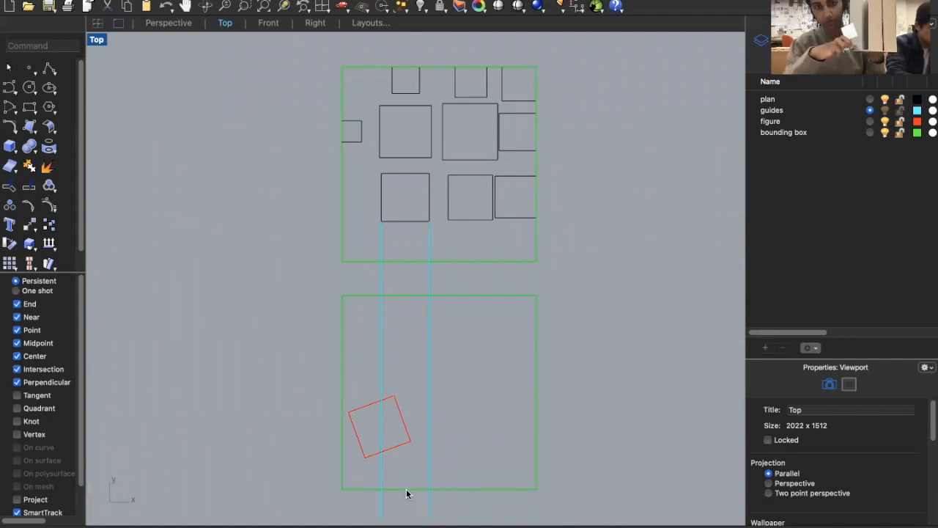
pyautogui.press('Return')
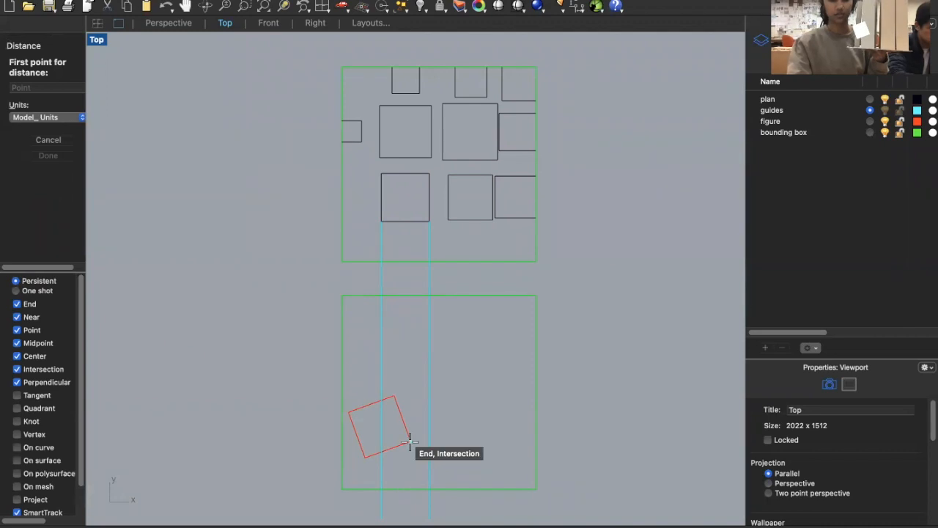
pyautogui.click(410, 440)
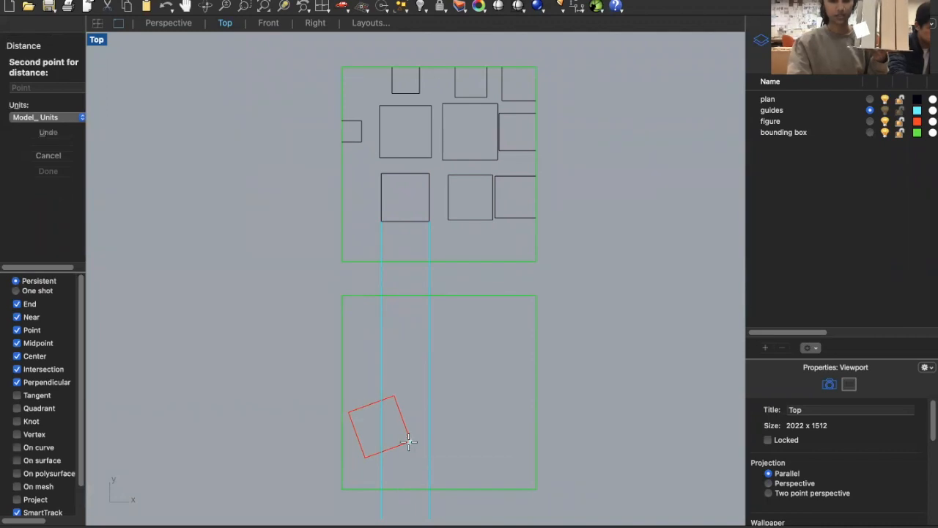
pyautogui.click(410, 484)
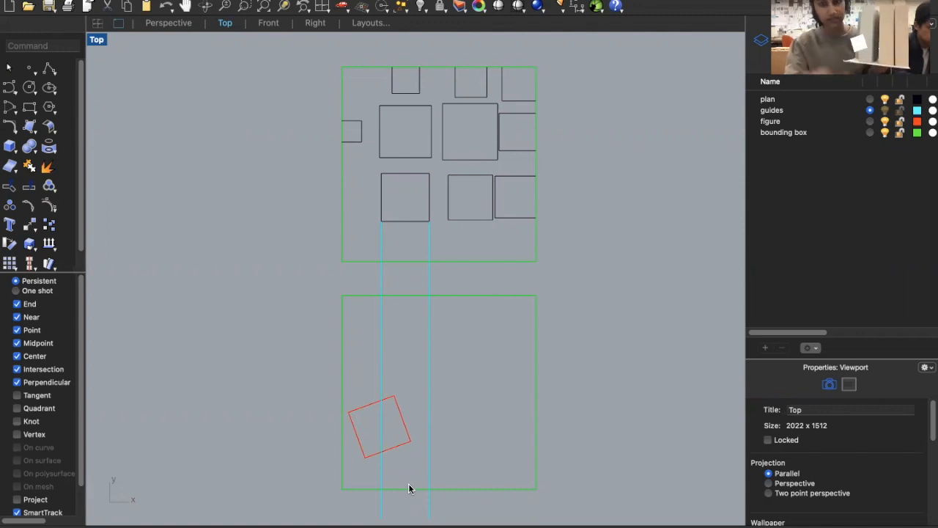
# - Measure the red square's top corner horizontally from the left guide and vertically from the lower bounding box's bottom edge
pyautogui.press('Return')
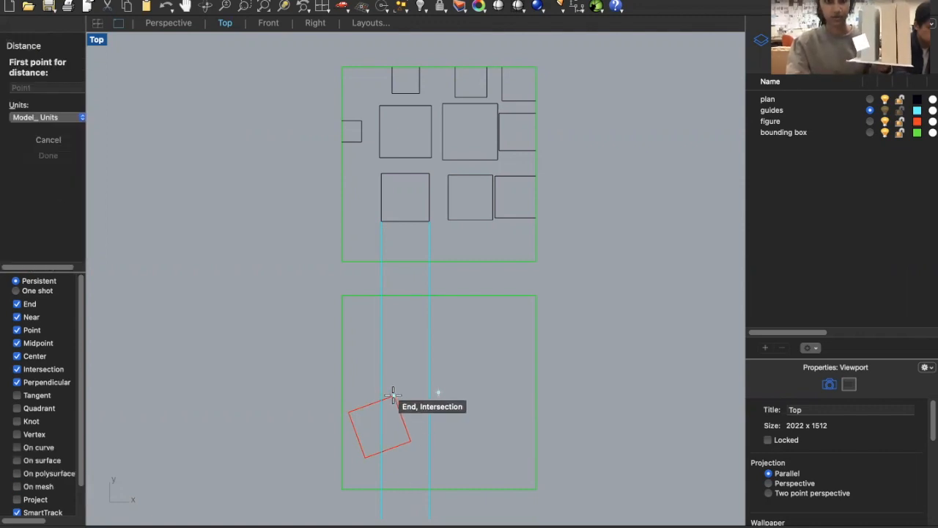
pyautogui.click(382, 485)
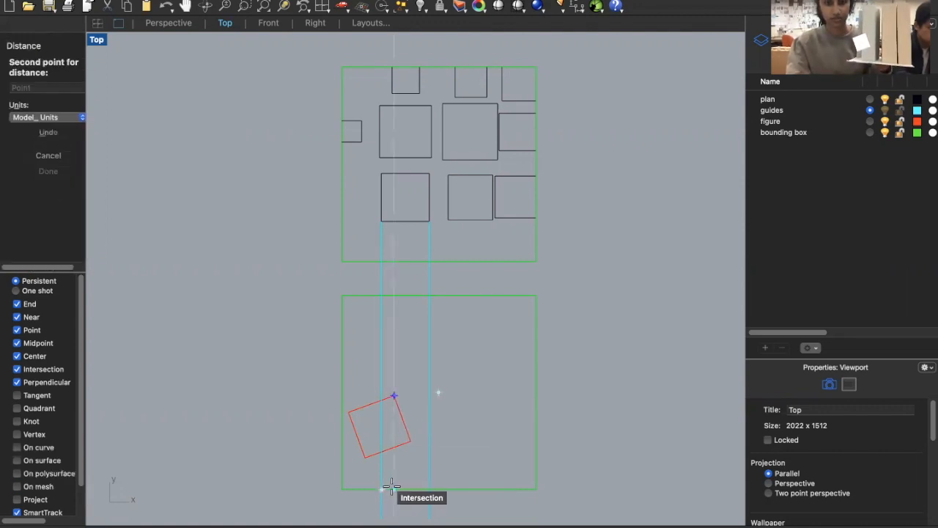
pyautogui.click(393, 489)
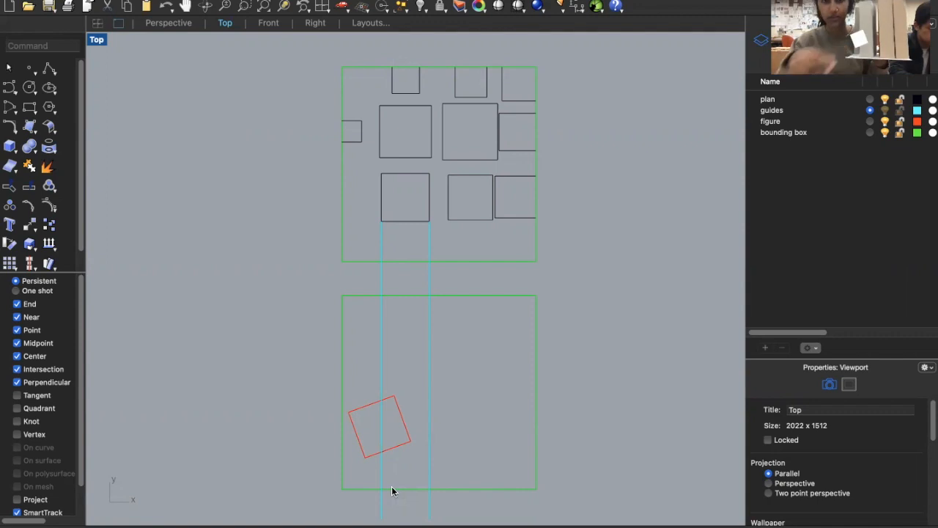
pyautogui.press('Return')
pyautogui.click(393, 397)
pyautogui.click(393, 489)
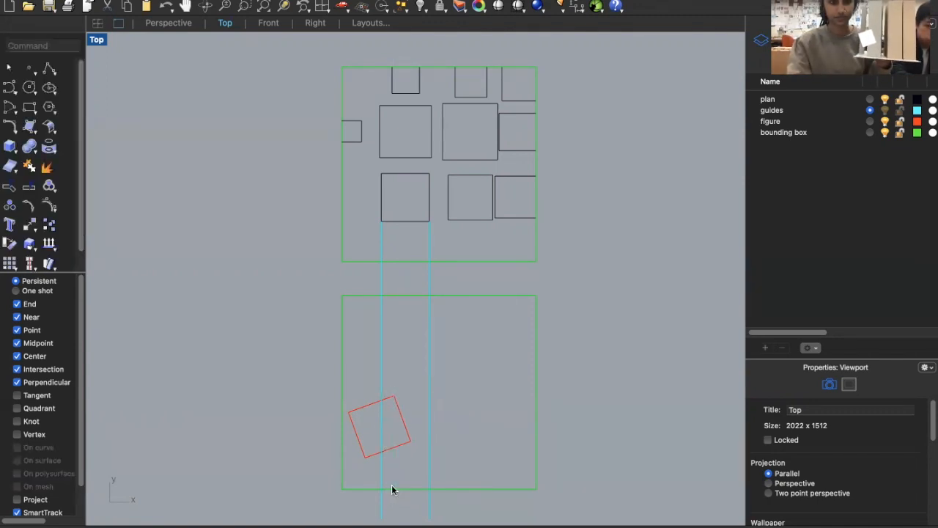
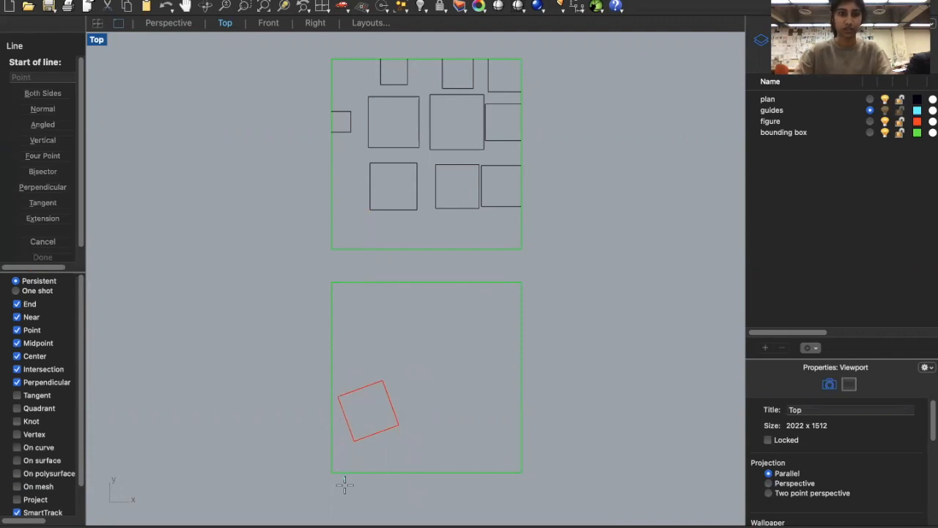
# - Draw a vertical guide line through the red square's leftmost corner, spanning from below the lower bounding box to above the upper one
pyautogui.click(338, 396)
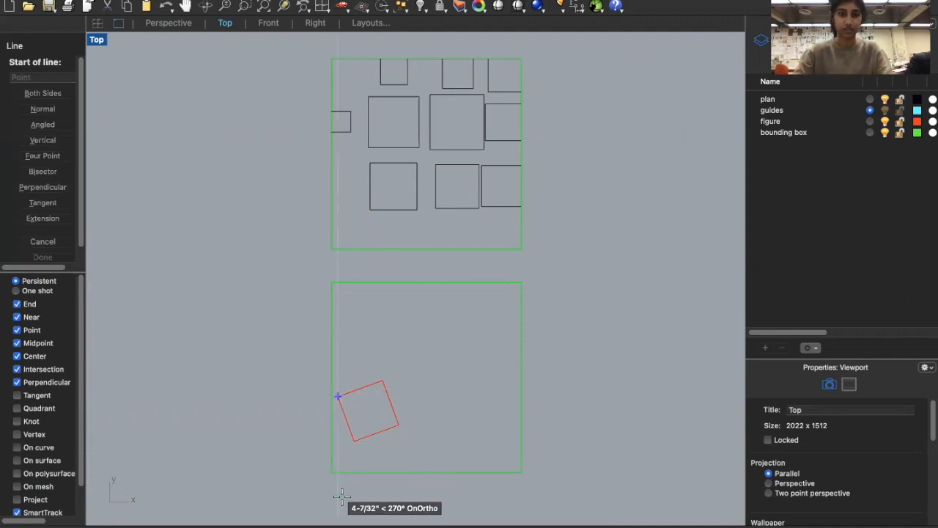
pyautogui.click(338, 507)
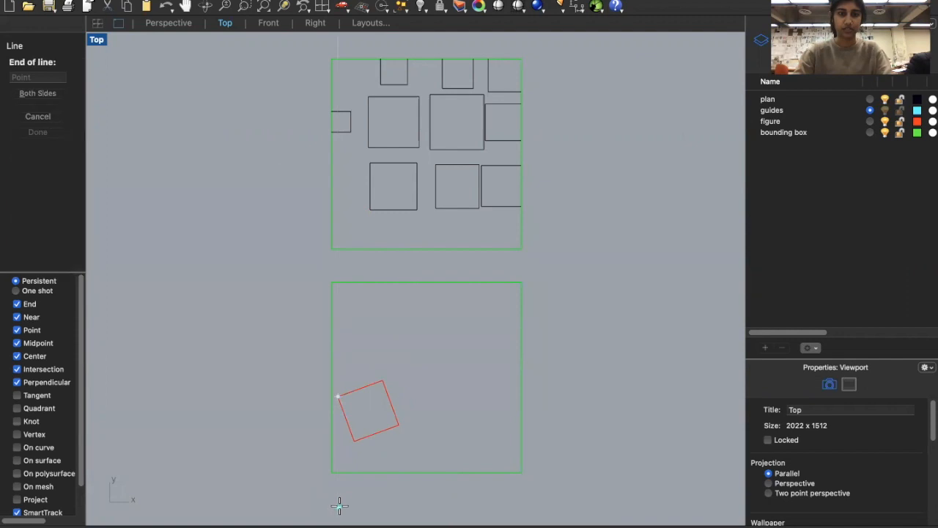
pyautogui.click(336, 42)
pyautogui.press('space')
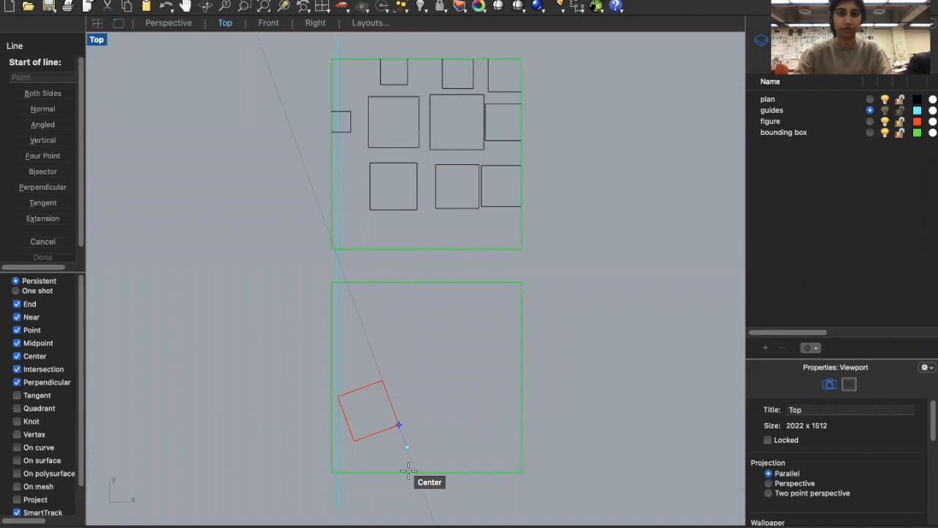
pyautogui.press('Escape')
# - Copy the vertical guide from the red square's leftmost corner to align with its rightmost corner
pyautogui.click(338, 507)
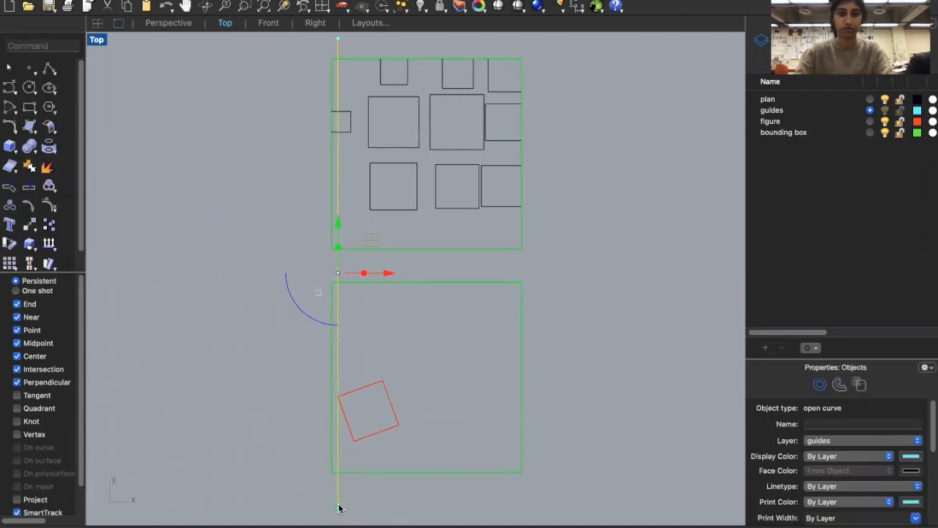
pyautogui.write('copy')
pyautogui.press('Return')
pyautogui.click(338, 397)
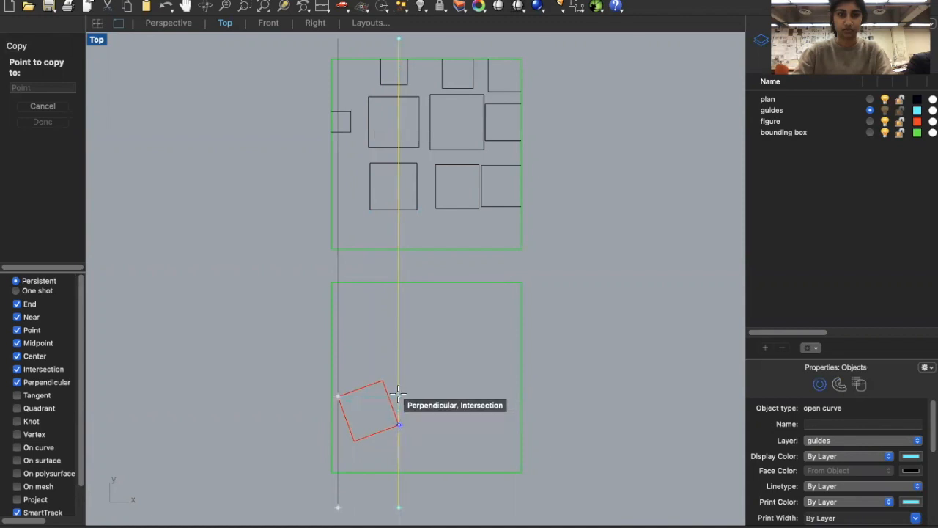
pyautogui.click(398, 392)
pyautogui.press('Return')
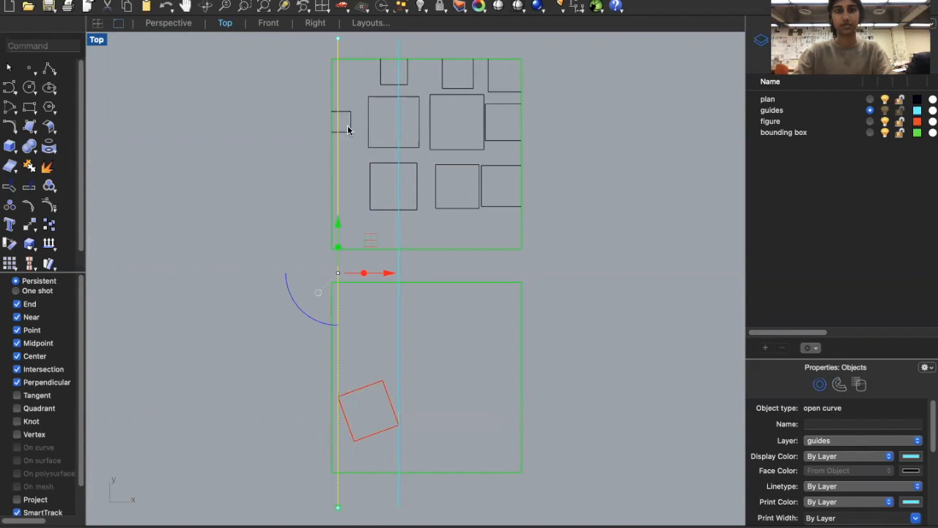
# - Draw horizontal guides from the small plan square's upper-right corner to the neighbouring large square, and from that square's lower-left corner to the left guide
pyautogui.write('Line')
pyautogui.press('Return')
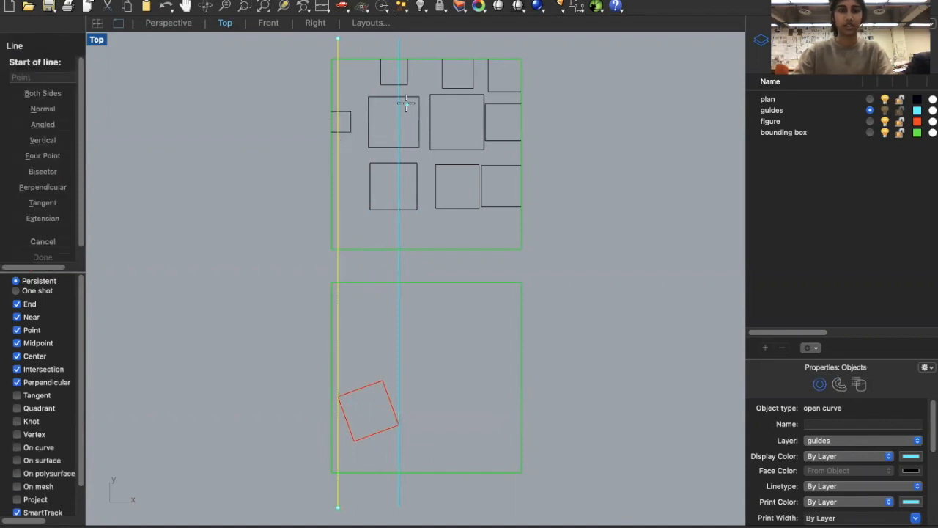
pyautogui.click(350, 112)
pyautogui.click(368, 111)
pyautogui.press('Return')
pyautogui.click(368, 144)
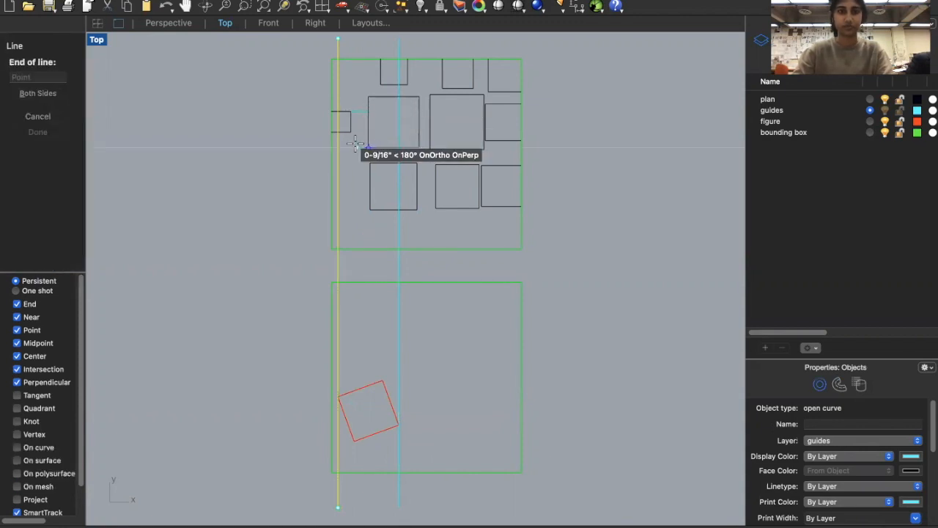
pyautogui.click(339, 145)
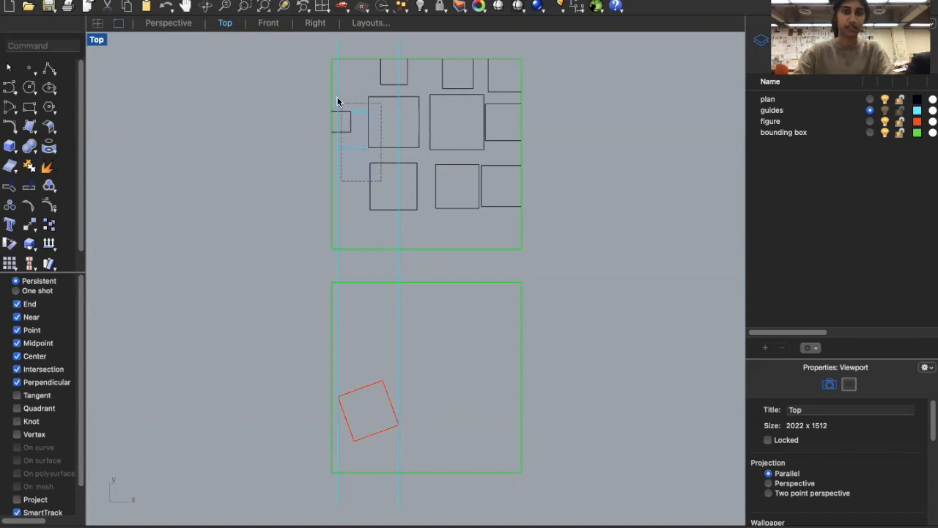
# - Fill the L-shaped area between the small plan square, the large square and the left guide with a Solid hatch
pyautogui.moveTo(337, 101); pyautogui.dragTo(325, 88)
pyautogui.write('Hatch')
pyautogui.press('Return')
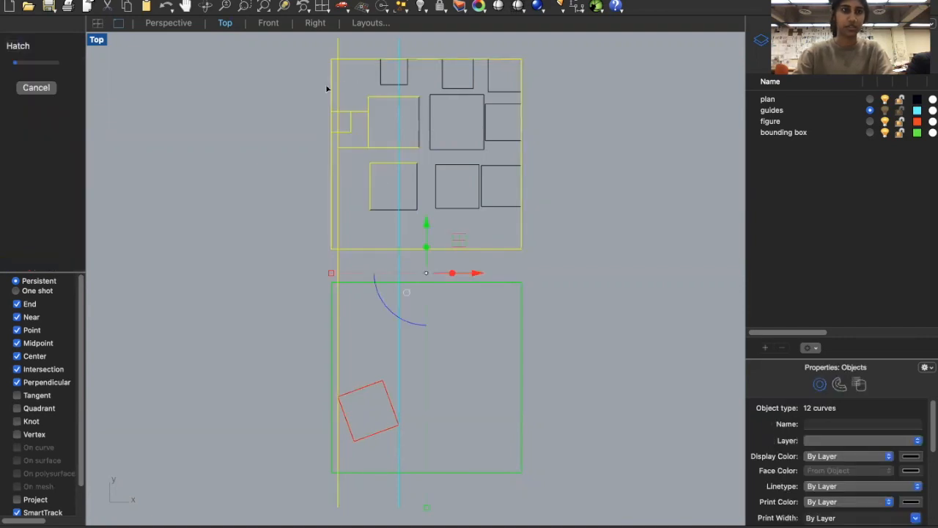
pyautogui.click(355, 140)
pyautogui.press('Return')
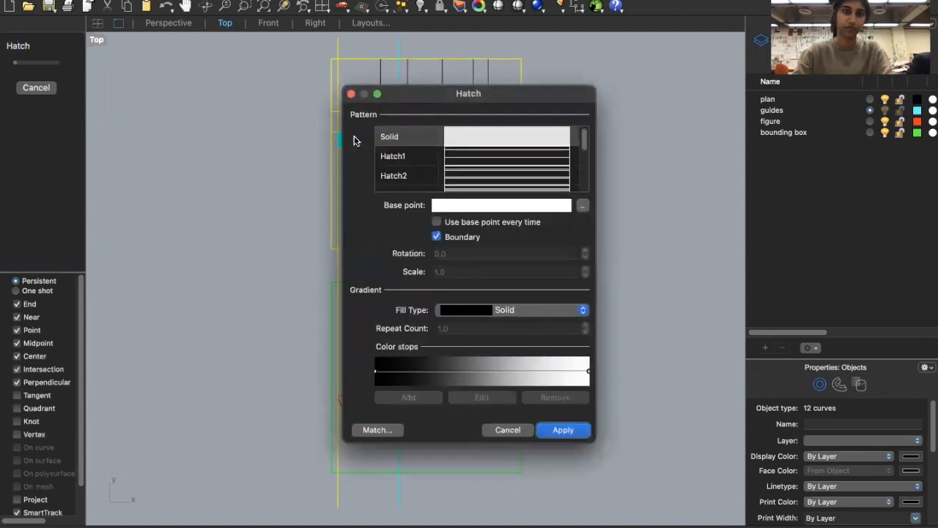
pyautogui.press('Return')
pyautogui.click(301, 174)
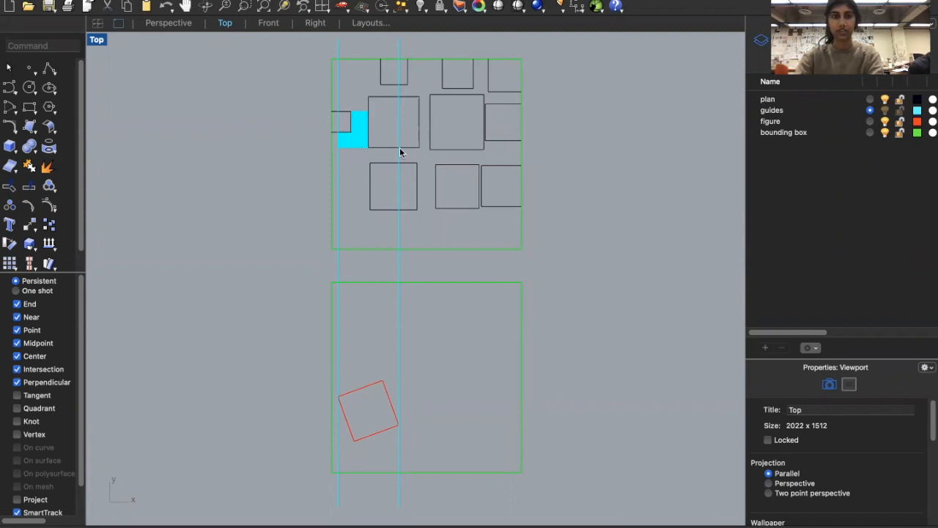
# - Replace the two vertical guides with one through the hatch's lower-right corner, spanning from above the upper bounding box to below the lower one
pyautogui.moveTo(328, 256); pyautogui.dragTo(327, 257)
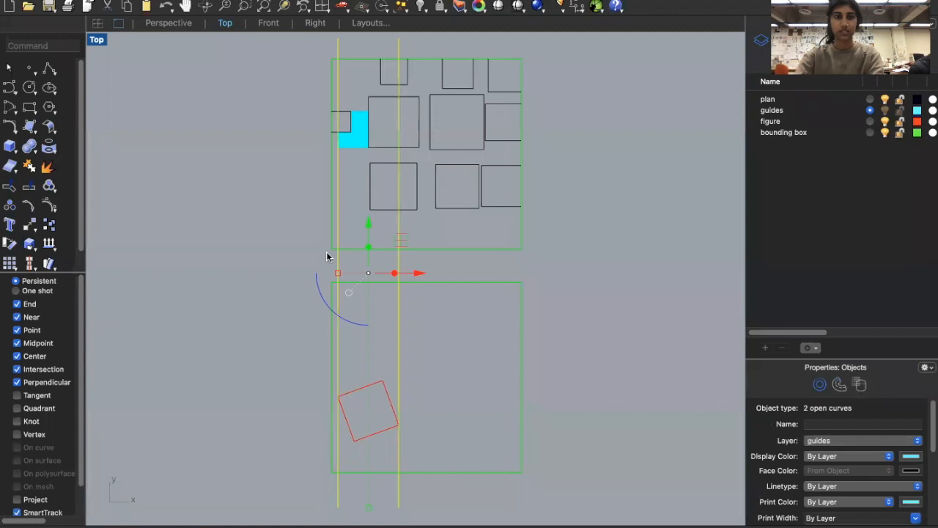
pyautogui.press('Delete')
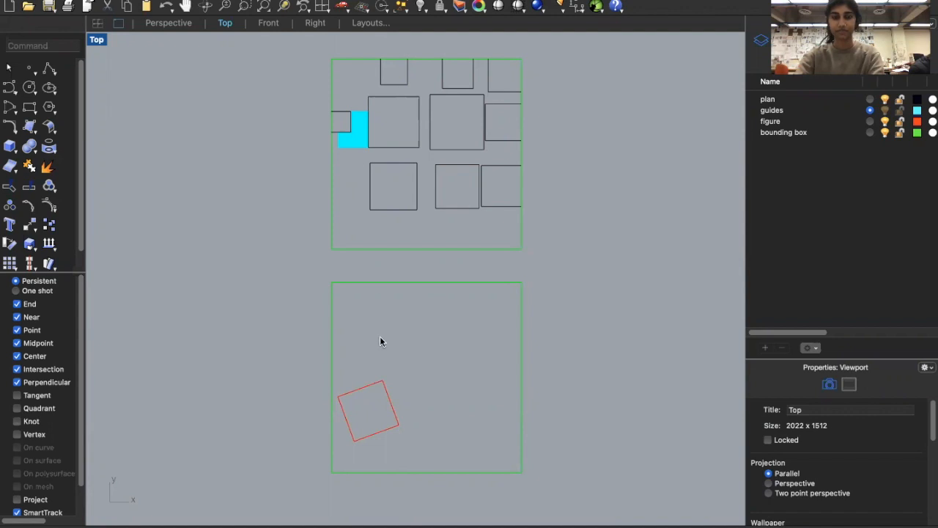
pyautogui.write('line')
pyautogui.press('Return')
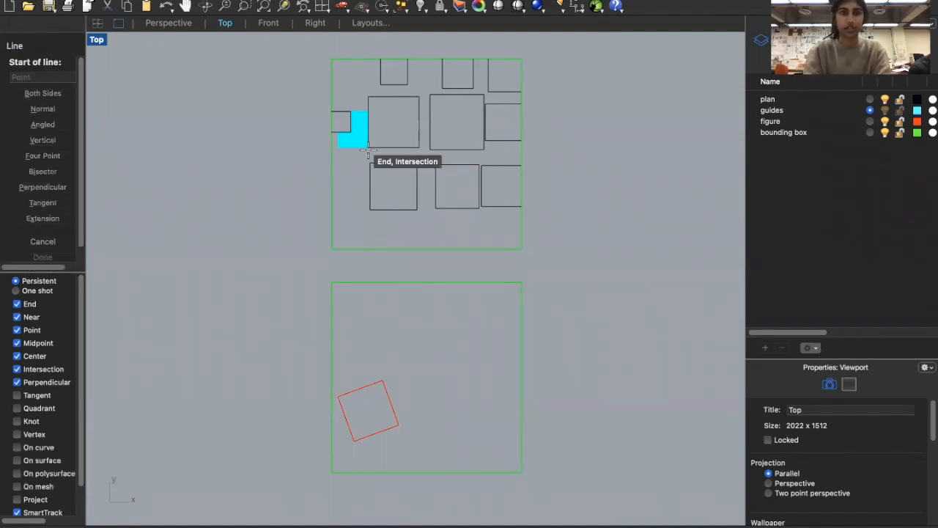
pyautogui.click(426, 377)
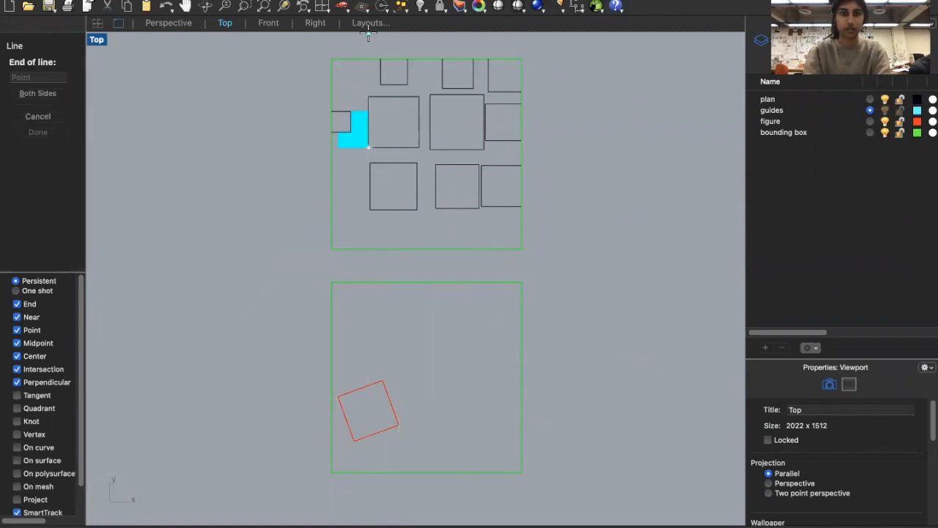
pyautogui.click(369, 503)
# - Copy the vertical guide from the hatch's right edge to the small plan square's right edge and the hatch's leftmost edge
pyautogui.click(368, 341)
pyautogui.write('copy')
pyautogui.press('Return')
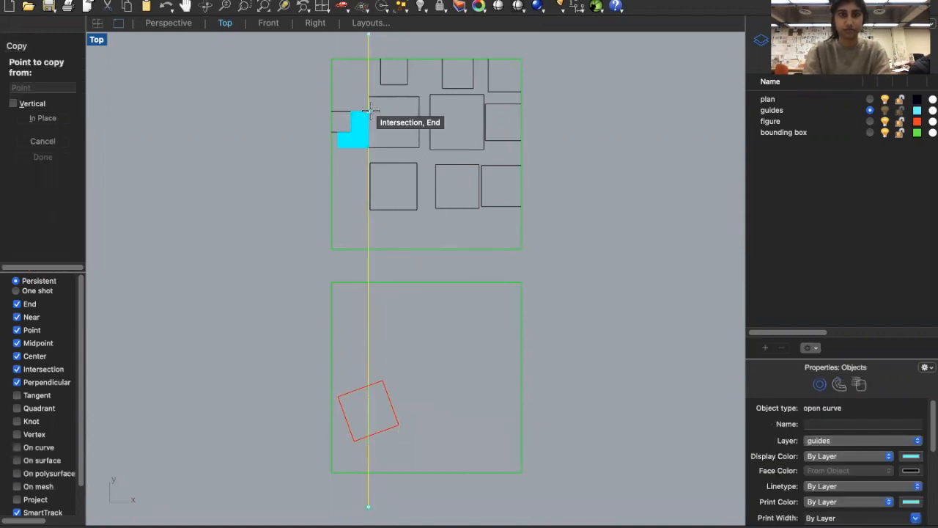
pyautogui.click(370, 113)
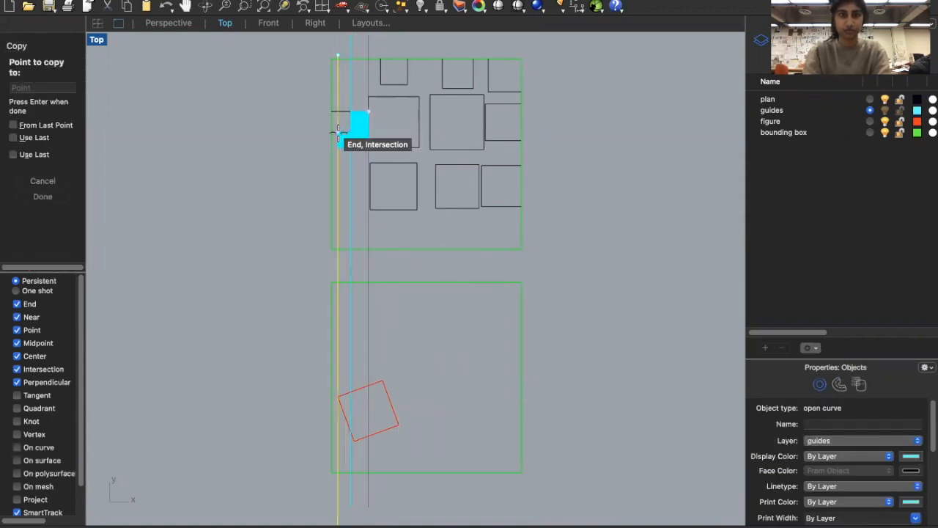
pyautogui.click(338, 110)
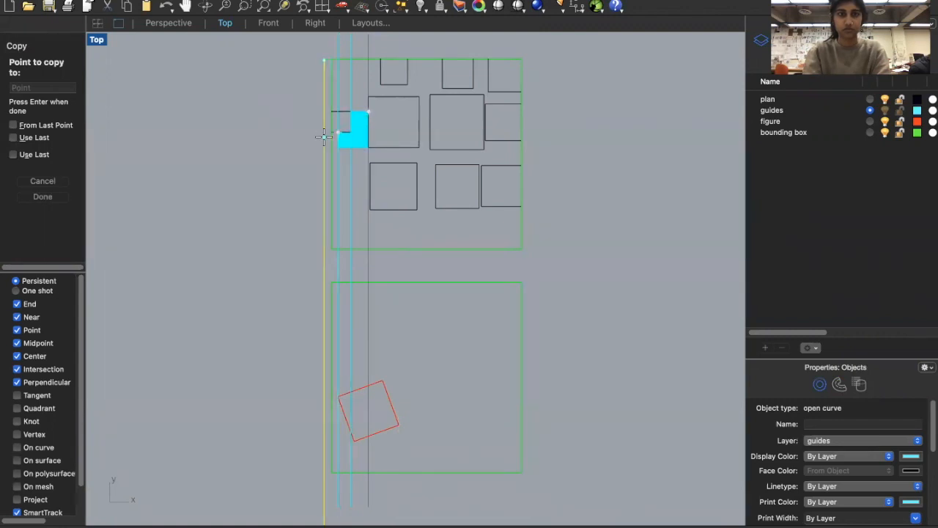
pyautogui.press('Return')
pyautogui.press('Escape')
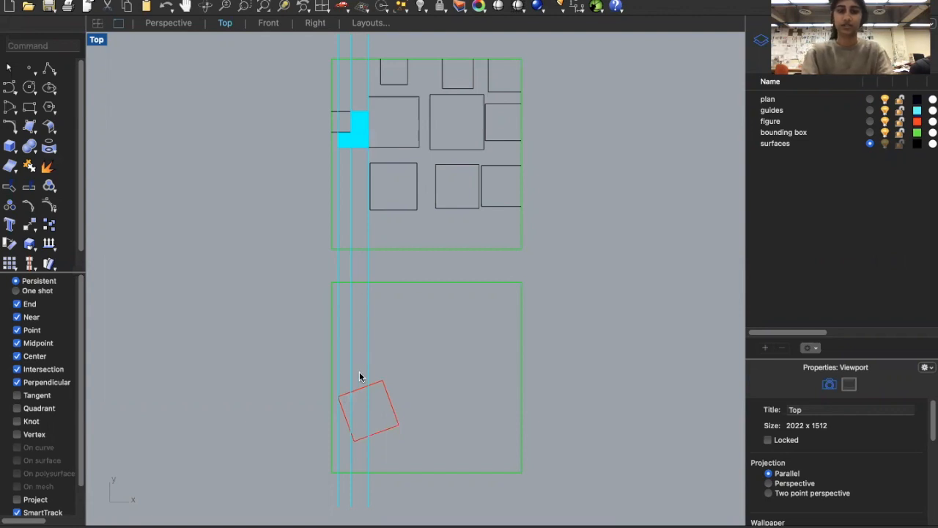
pyautogui.write('line')
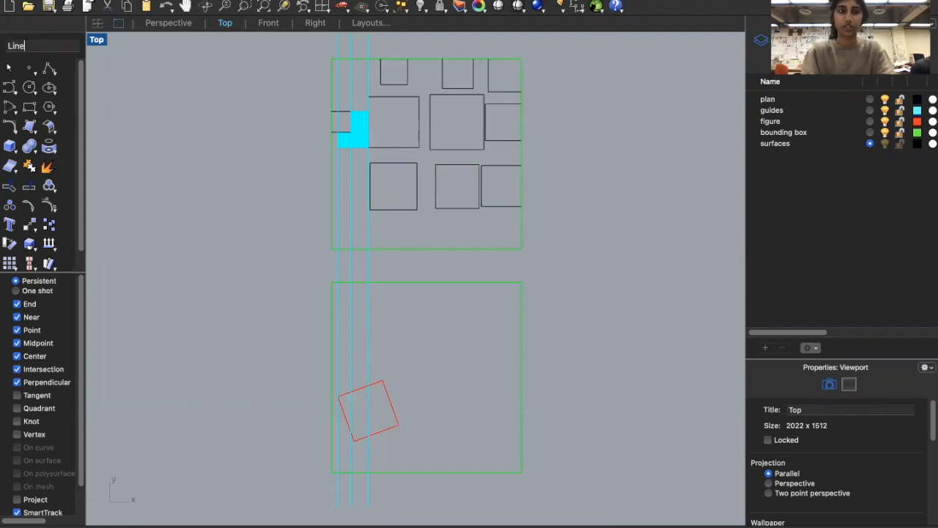
pyautogui.press('Return')
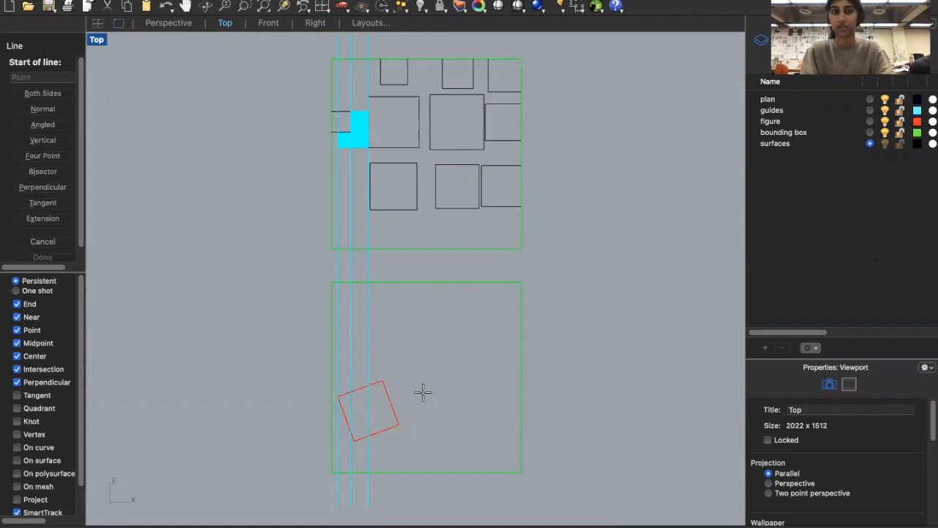
pyautogui.press('Escape')
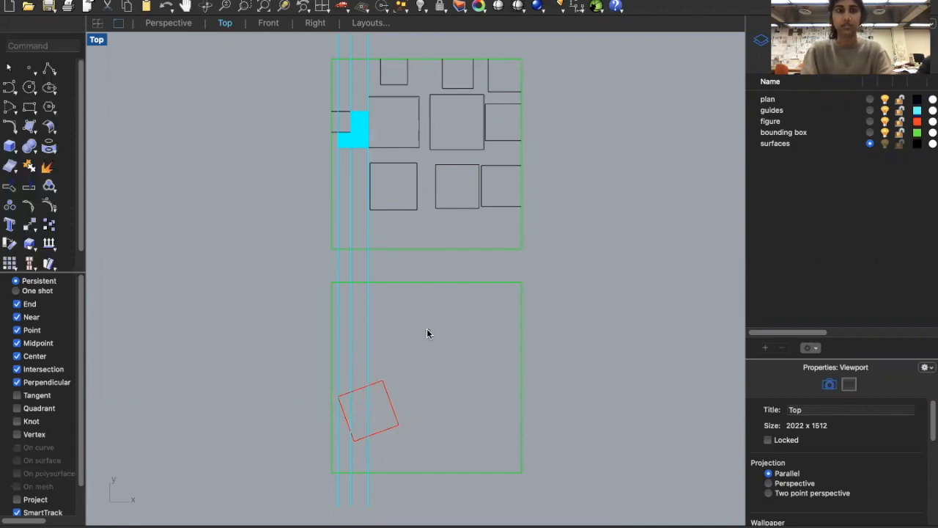
# - Measure the height of the hatch's right edge between its lower and upper corners
pyautogui.write('dis')
pyautogui.press('Return')
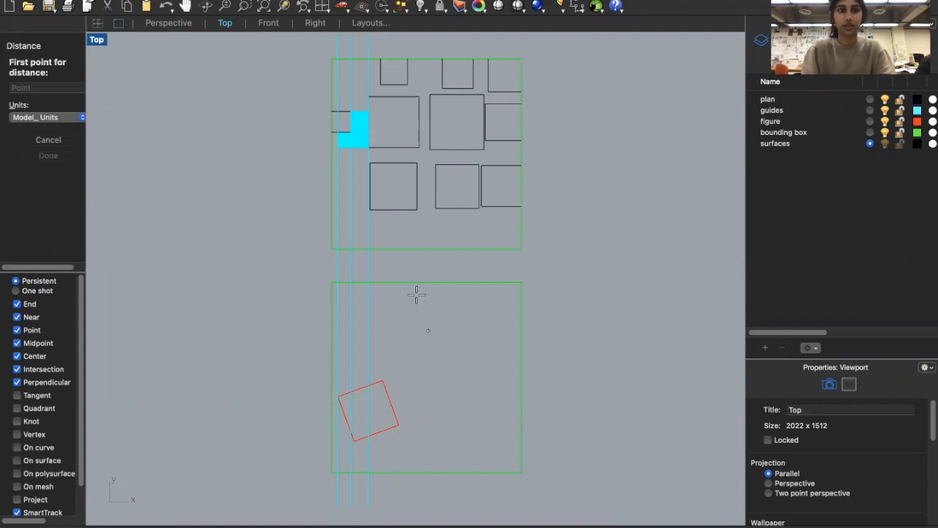
pyautogui.click(368, 146)
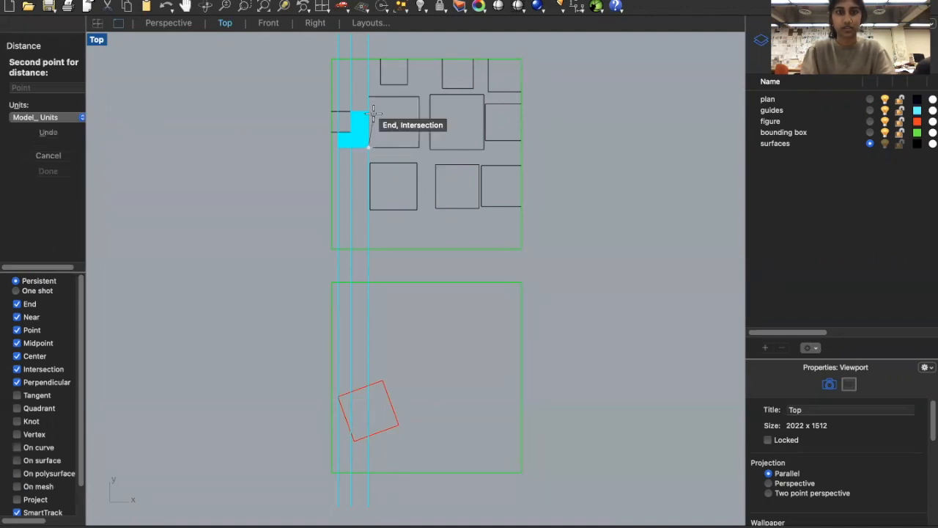
pyautogui.click(369, 111)
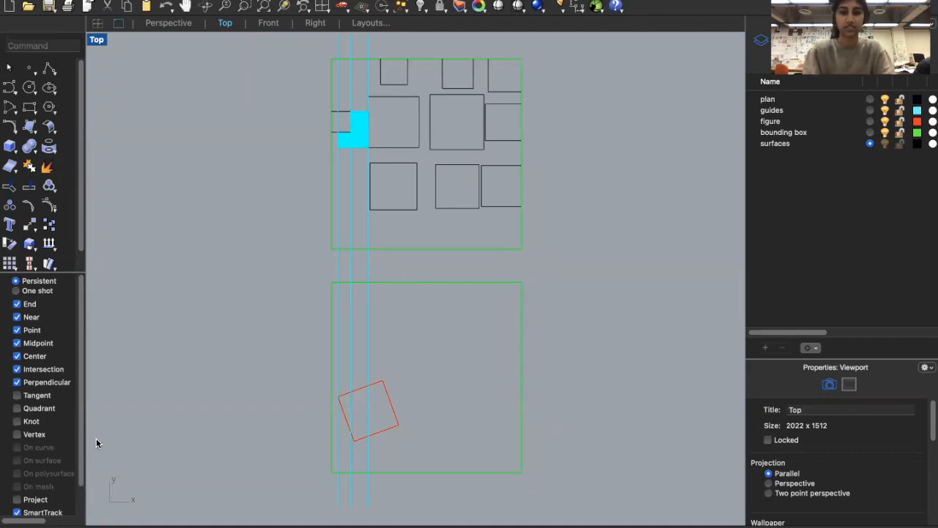
# - Draw a 1-17/32" line perpendicular to the red square's upper edge, starting where the rightmost guide crosses that edge
pyautogui.write('Line')
pyautogui.press('Return')
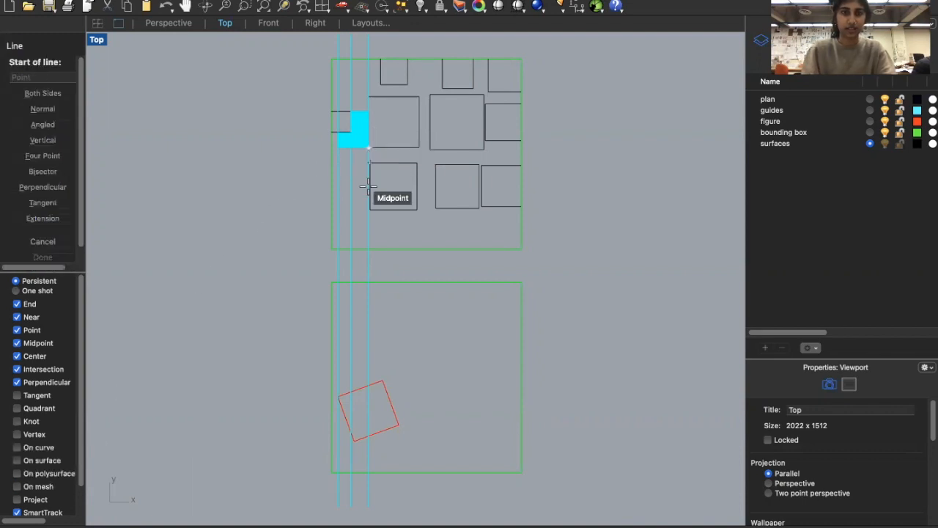
pyautogui.click(367, 385)
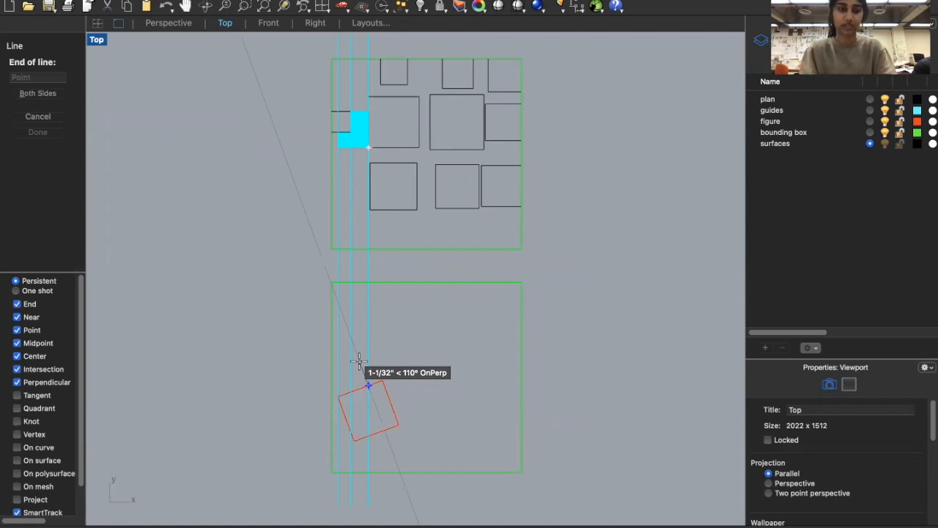
pyautogui.write('1-17')
pyautogui.write('/32')
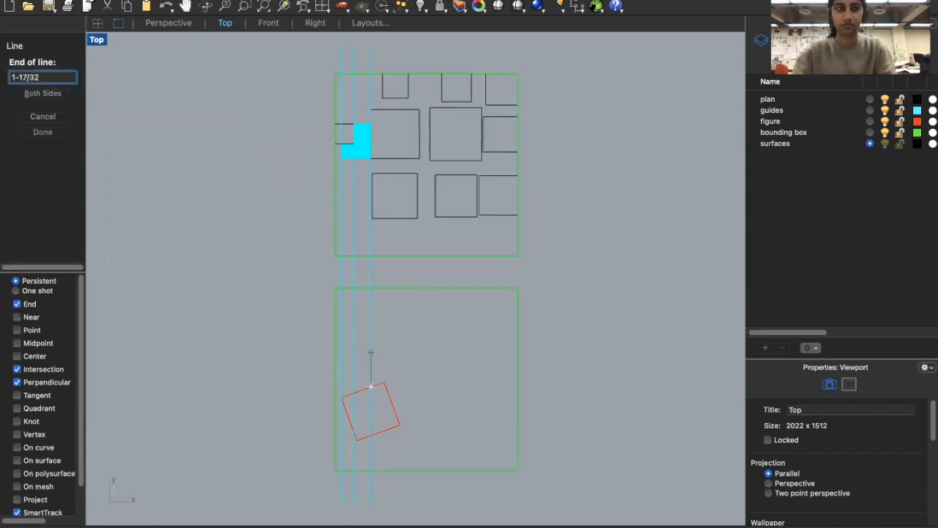
pyautogui.write('"')
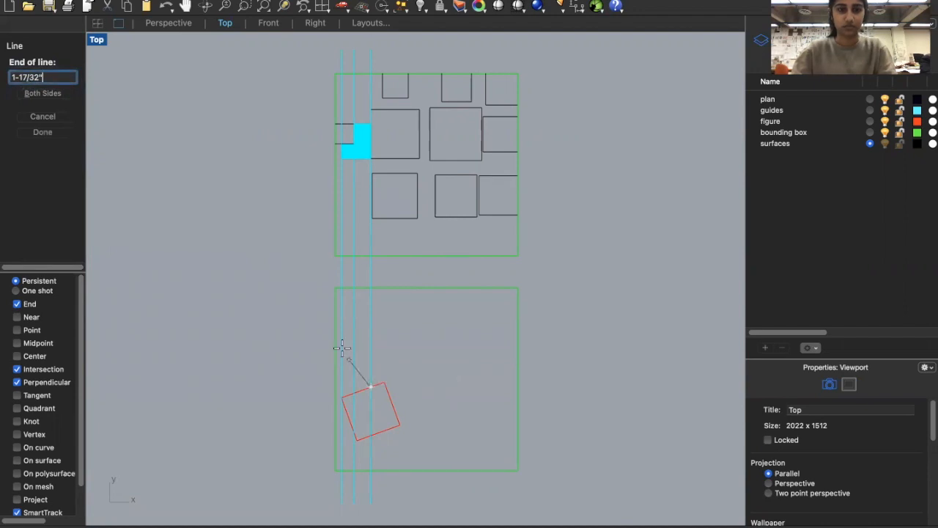
pyautogui.click(387, 432)
# - Move the perpendicular line so its inner endpoint sits on the red square's upper edge and the line extends outside the square
pyautogui.click(382, 419)
pyautogui.write('m')
pyautogui.press('Return')
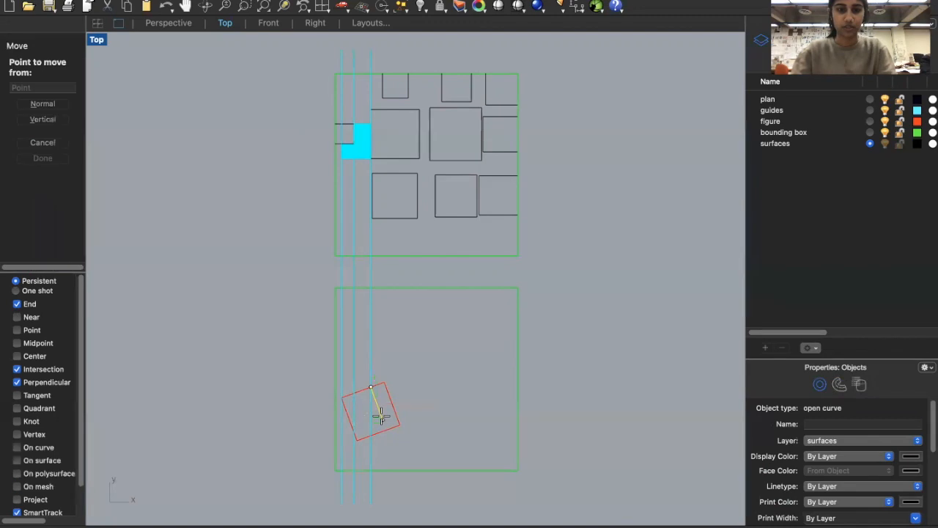
pyautogui.click(382, 416)
pyautogui.click(370, 387)
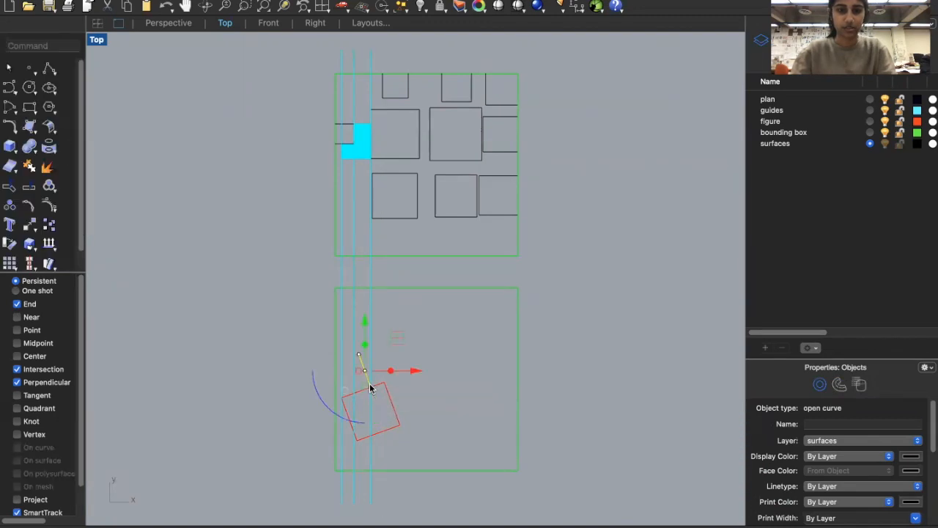
pyautogui.press('Escape')
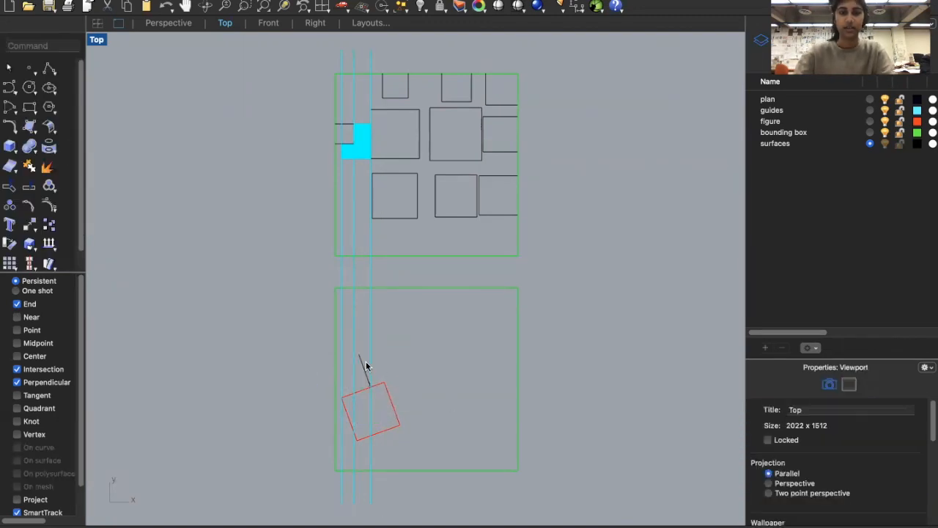
# - Measure the height of the hatch's short left edge along the leftmost guide
pyautogui.write('distance')
pyautogui.press('Return')
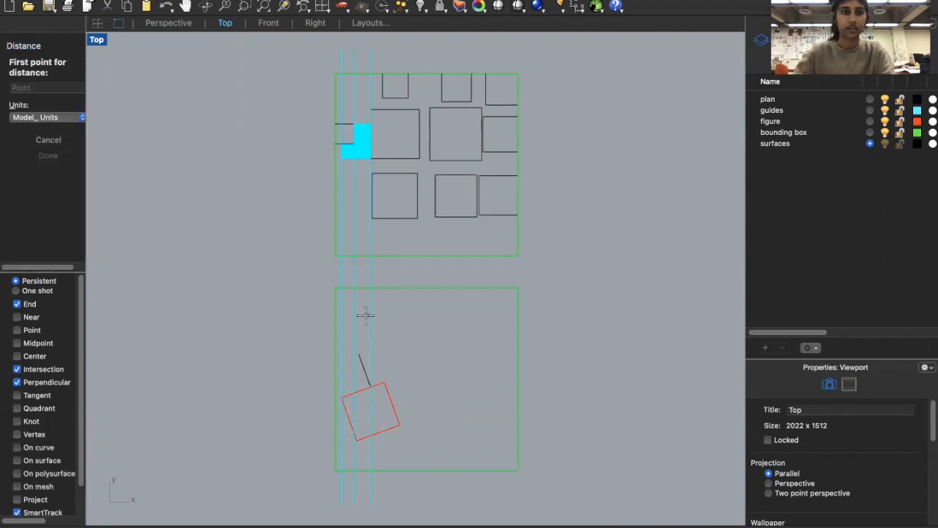
pyautogui.click(339, 141)
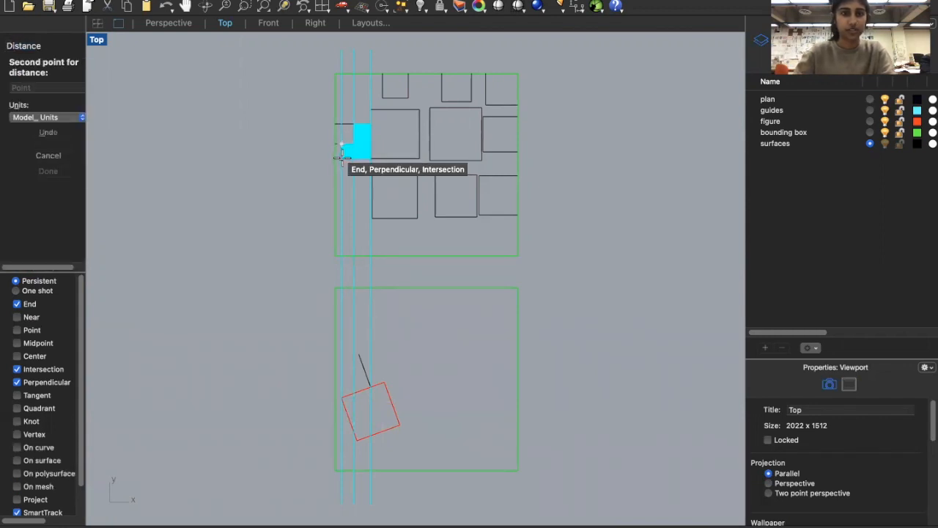
pyautogui.click(340, 160)
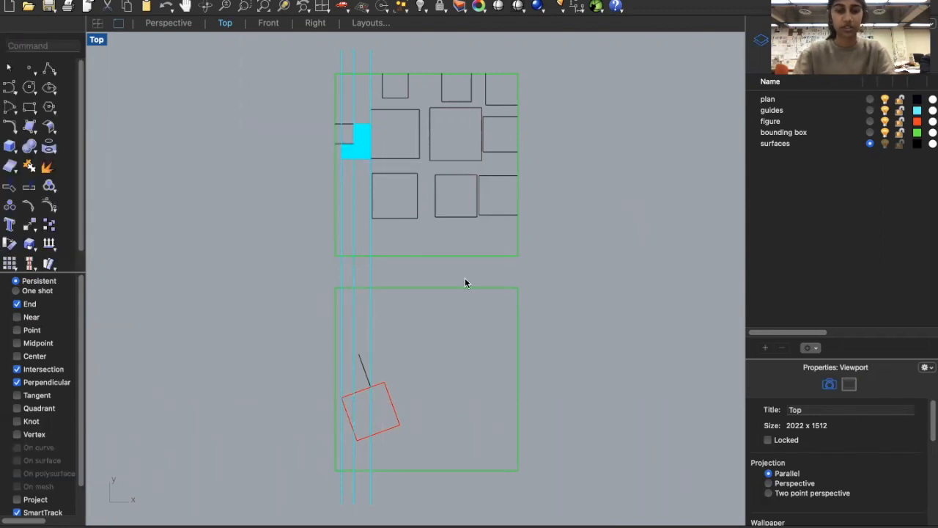
# - Draw a 21/32" line outward from the red square's leftmost corner, perpendicular to its upper edge
pyautogui.write('Lin')
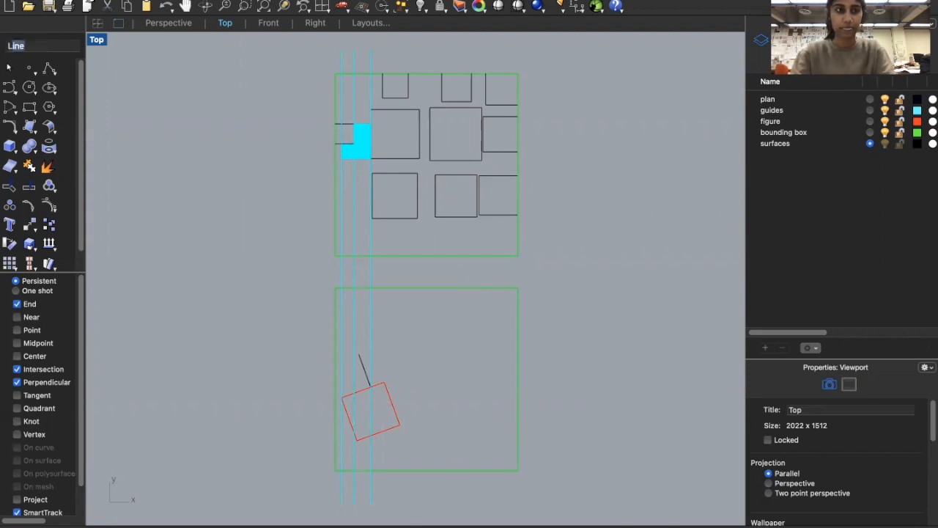
pyautogui.write('e')
pyautogui.press('Return')
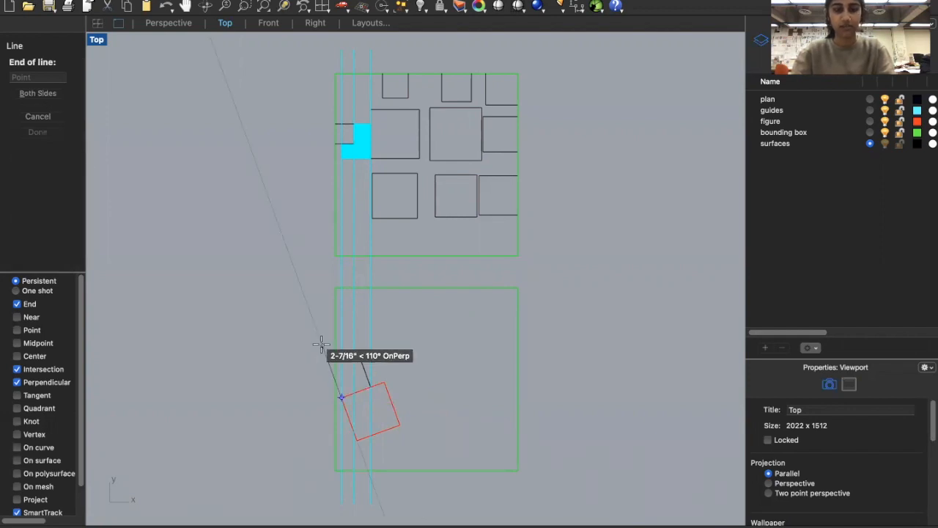
pyautogui.write('21/32"')
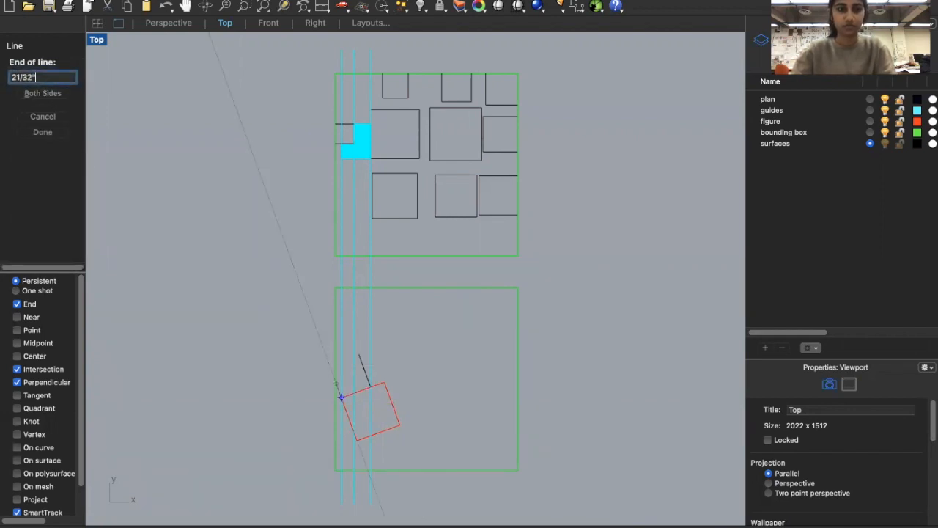
pyautogui.press('Return')
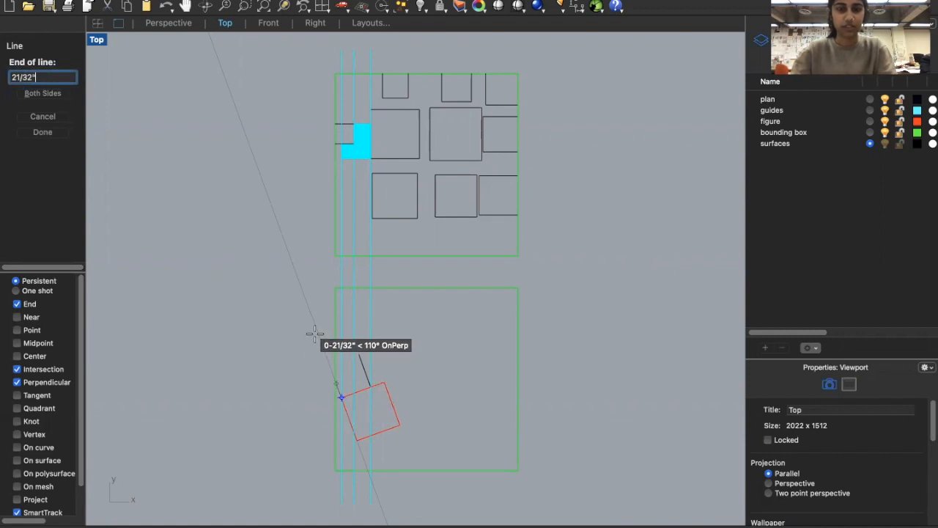
pyautogui.click(314, 339)
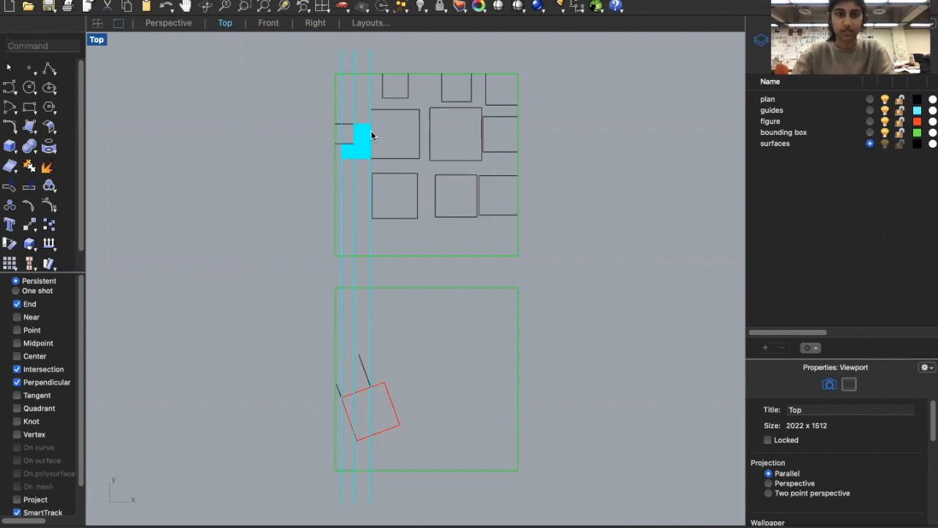
# - Copy the 1-17/32" line from the rightmost guide to where the middle guide crosses the red square's upper edge
pyautogui.click(359, 355)
pyautogui.write('copy')
pyautogui.press('Return')
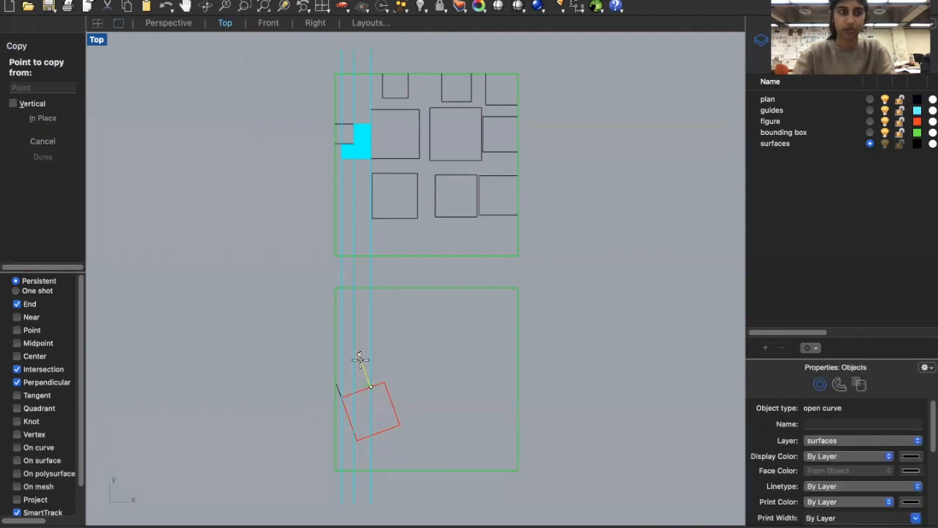
pyautogui.click(370, 386)
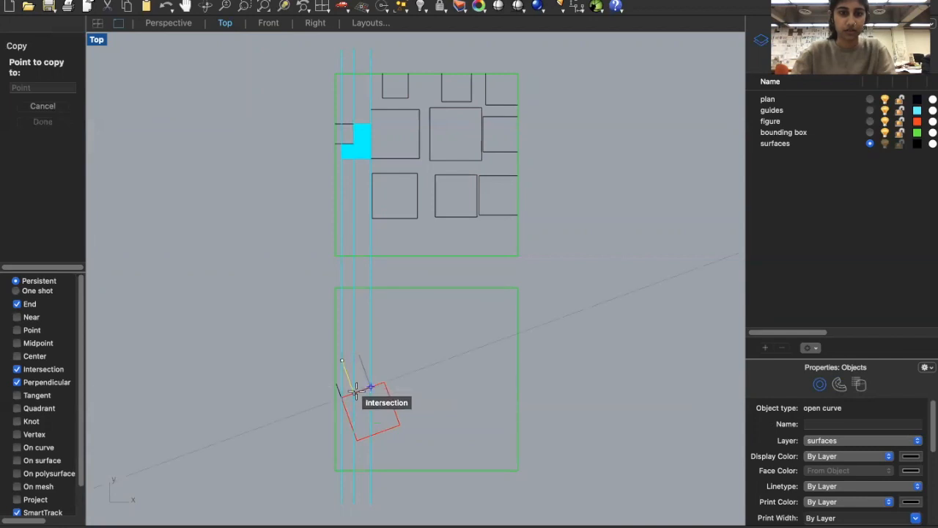
pyautogui.press('Return')
# - Connect the outer ends of the two 1-17/32" lines, and draw a line from the 21/32" line's outer end perpendicular to the middle line
pyautogui.write('line')
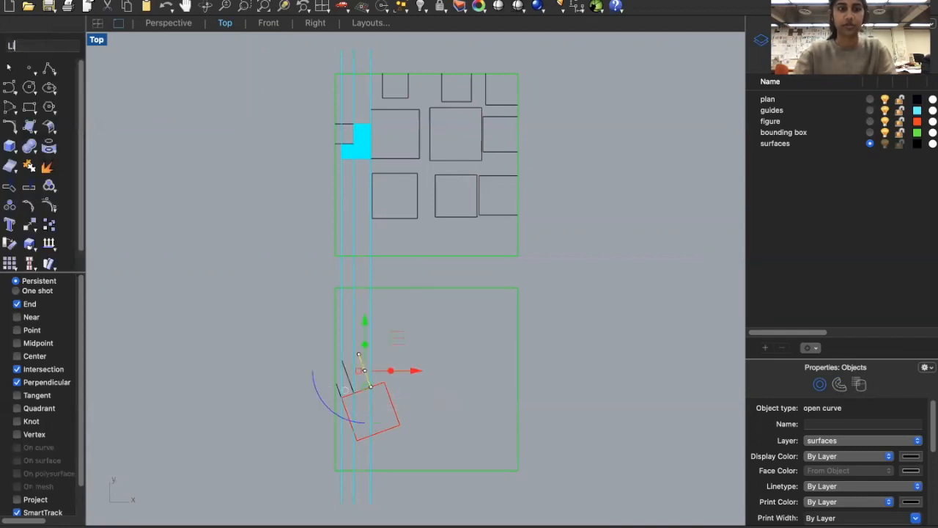
pyautogui.press('Return')
pyautogui.click(344, 358)
pyautogui.click(359, 354)
pyautogui.press('Return')
pyautogui.click(335, 384)
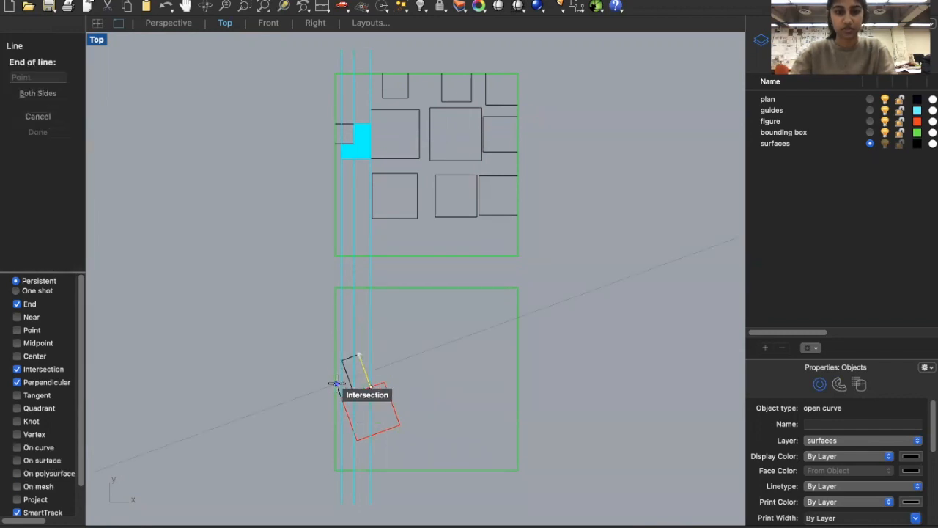
pyautogui.click(347, 382)
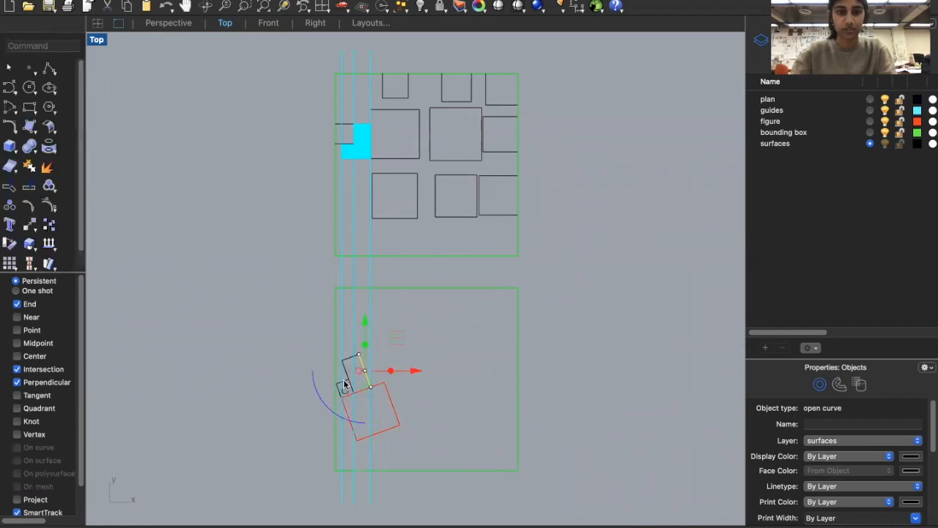
# - Trim the middle perpendicular line's inner part between the short connecting line and the red square's upper edge
pyautogui.click(344, 381)
pyautogui.write('trim')
pyautogui.press('Return')
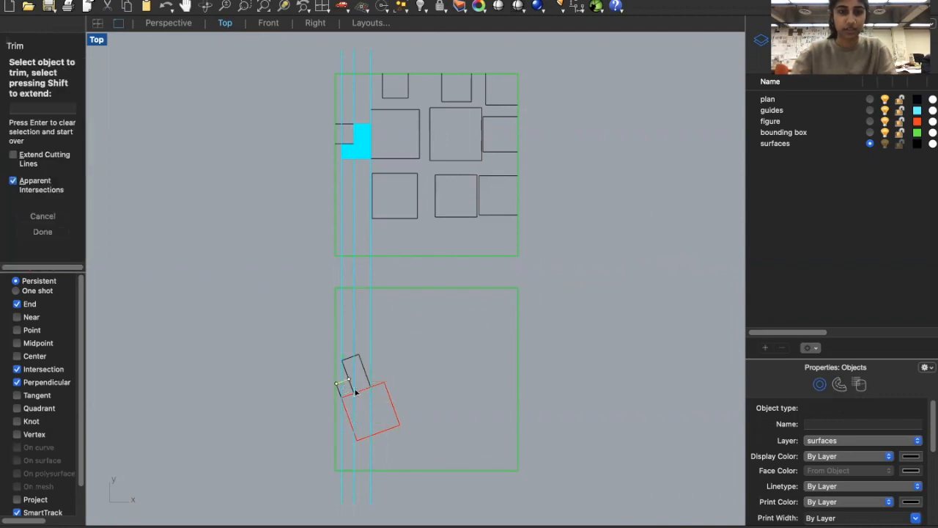
pyautogui.click(350, 387)
pyautogui.press('Return')
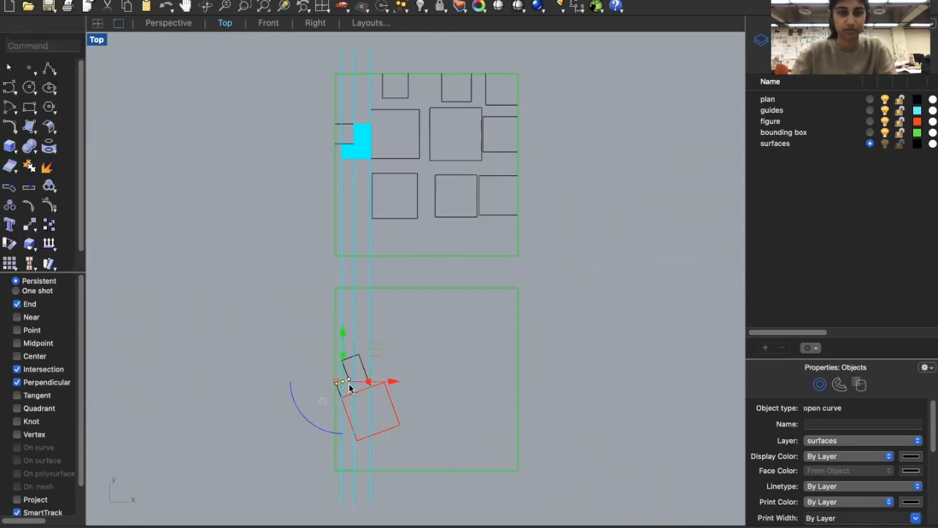
pyautogui.click(456, 404)
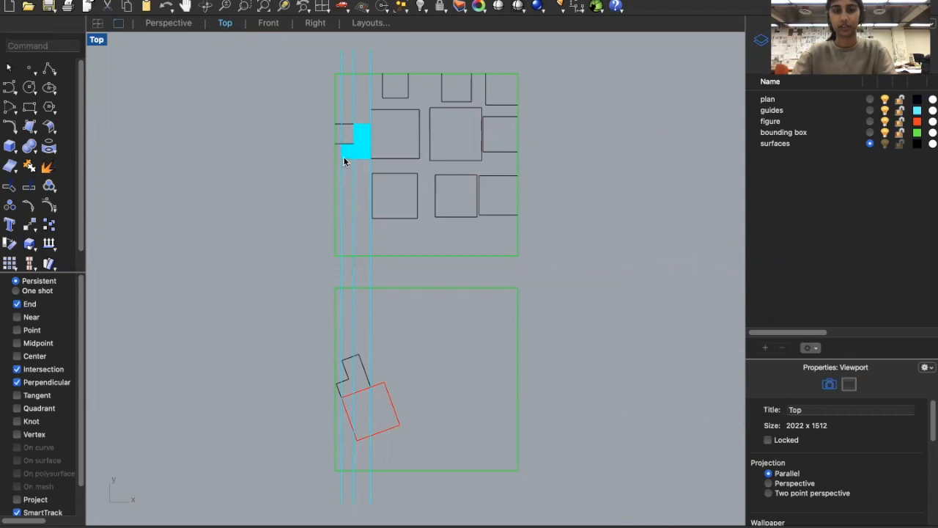
# - Measure the length of the short perpendicular line at the red square's leftmost corner
pyautogui.write('Distance')
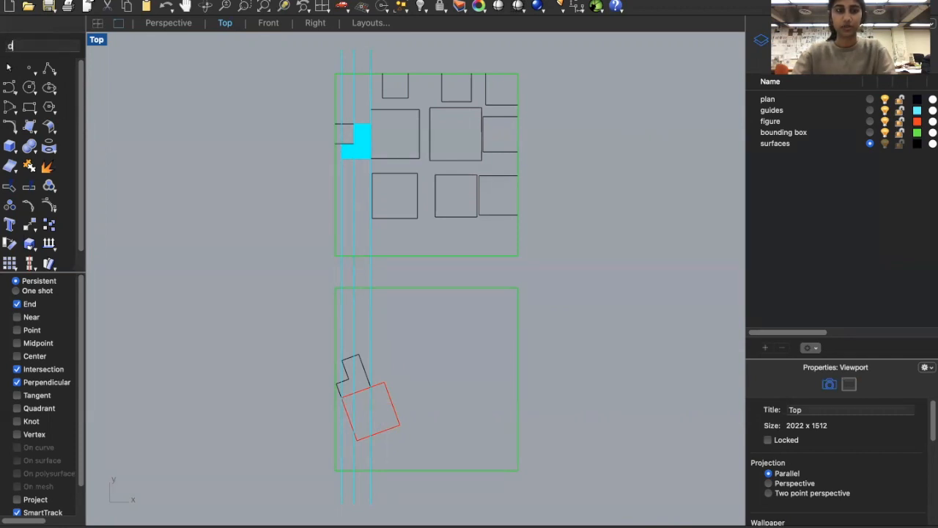
pyautogui.press('Return')
pyautogui.click(343, 398)
pyautogui.click(337, 385)
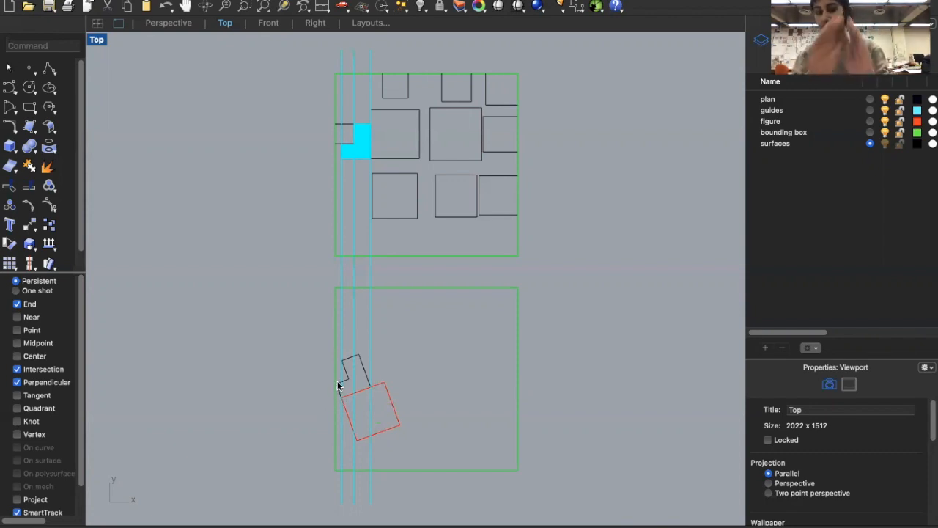
# - Draw a 21/32" line outward from the red square's leftmost corner, perpendicular to its left edge
pyautogui.write('line')
pyautogui.press('Return')
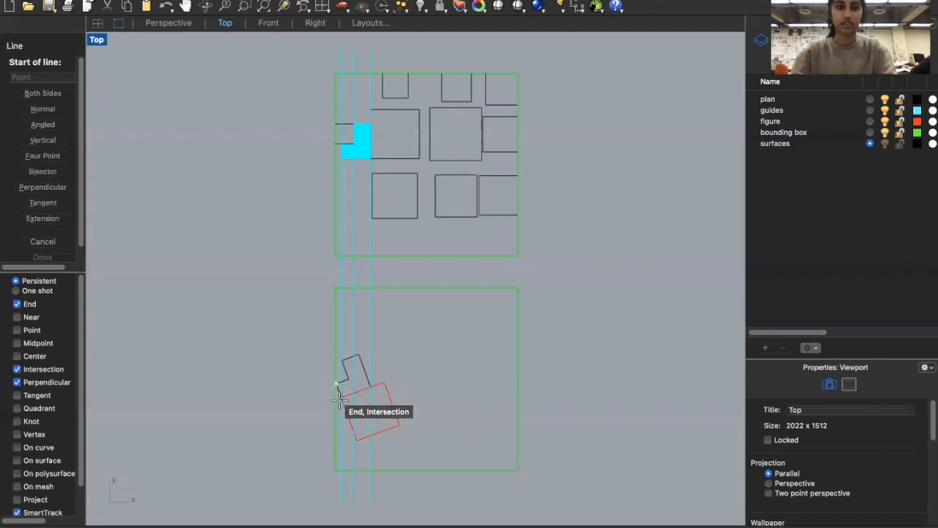
pyautogui.click(341, 397)
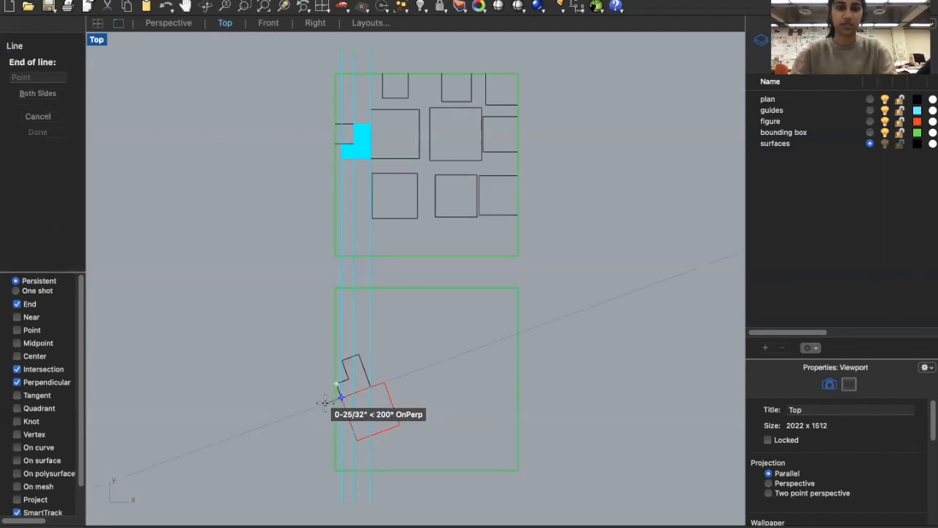
pyautogui.write('21/32')
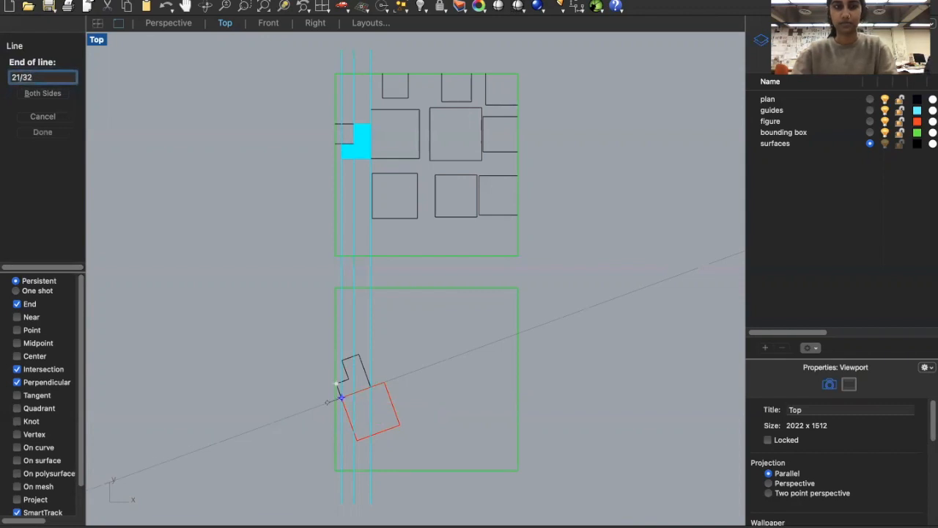
pyautogui.click(311, 414)
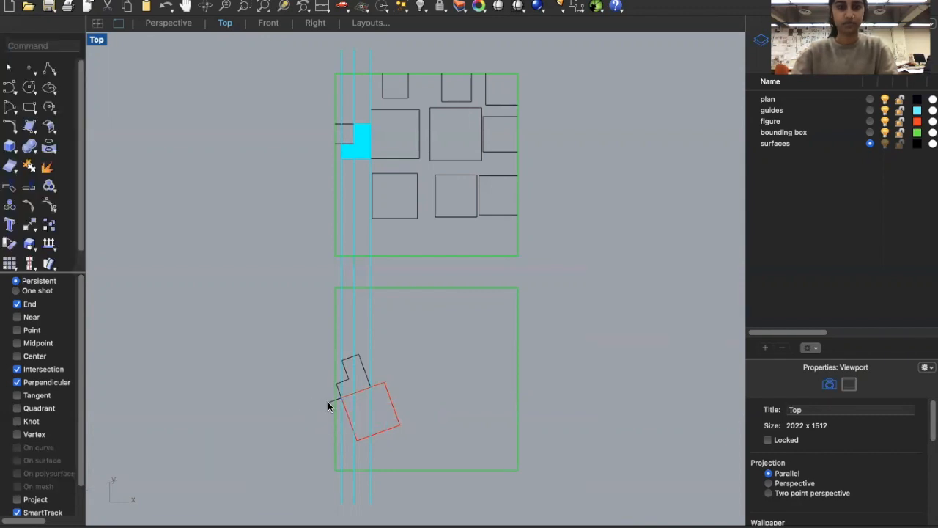
# - Copy the 21/32" line on the left edge from the red square's leftmost corner to its lowest corner
pyautogui.click(328, 401)
pyautogui.write('copy')
pyautogui.press('Return')
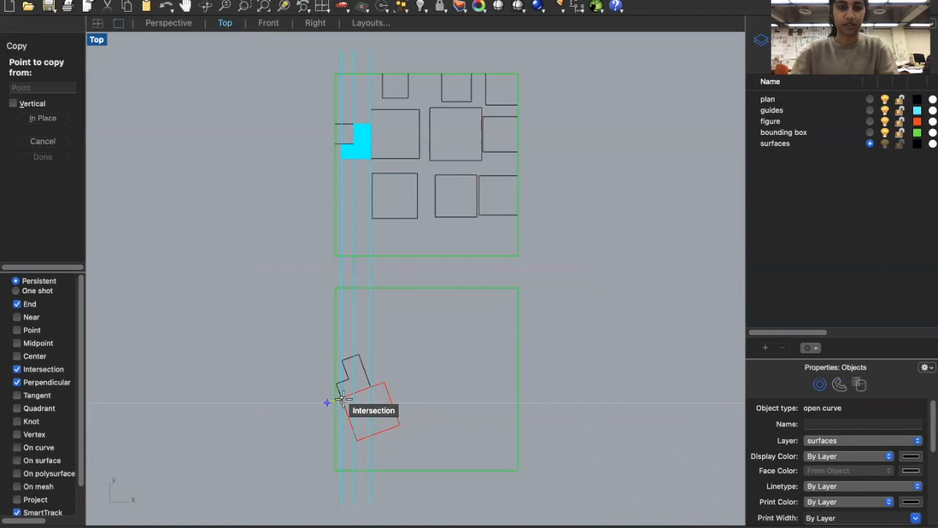
pyautogui.click(341, 397)
pyautogui.click(357, 441)
pyautogui.press('Return')
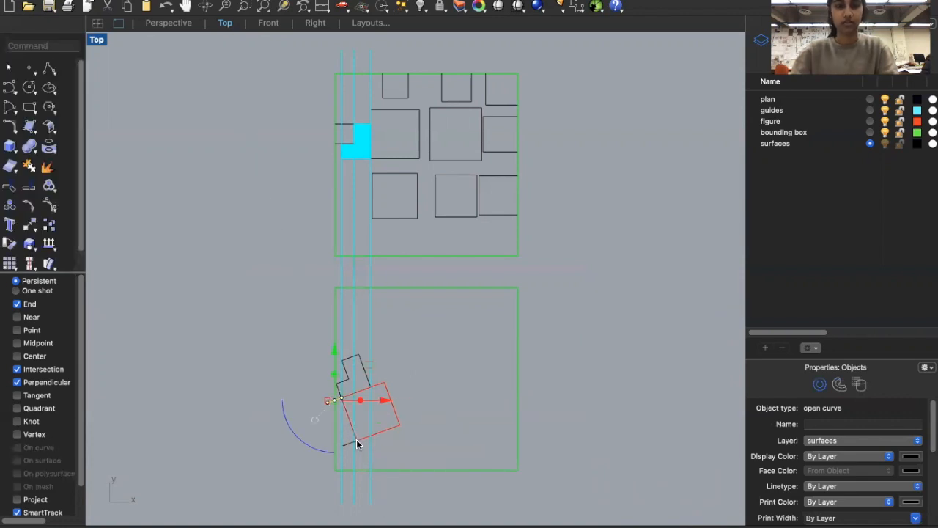
# - Connect the outer ends of the two 21/32" lines with a line parallel to the red square's left edge
pyautogui.click(278, 460)
pyautogui.write('line')
pyautogui.press('Return')
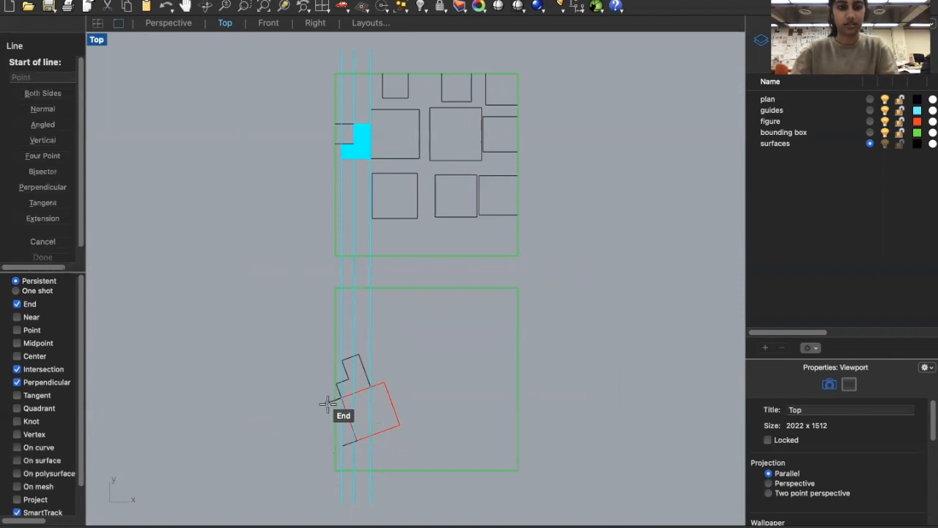
pyautogui.click(328, 403)
pyautogui.click(343, 444)
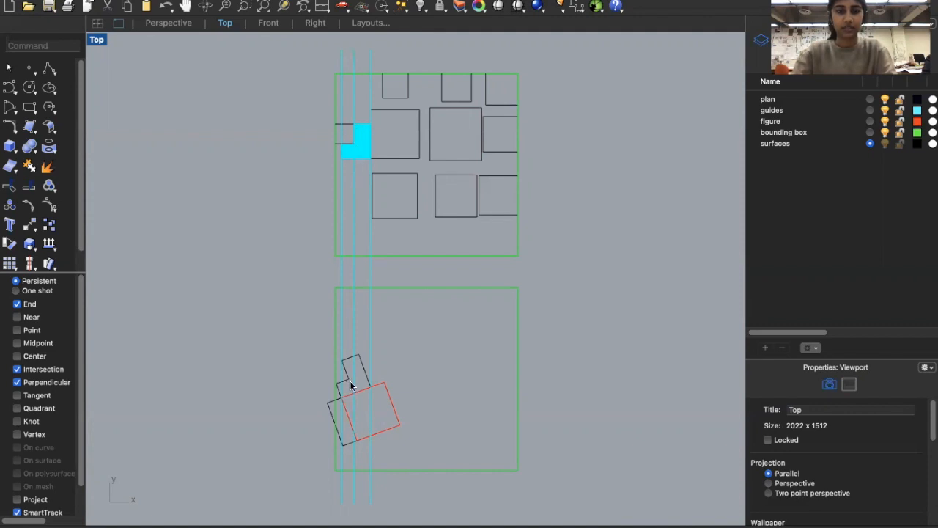
# - Measure the height of the hatch's right edge along the rightmost guide
pyautogui.write('distance')
pyautogui.press('Return')
pyautogui.click(370, 157)
pyautogui.click(370, 123)
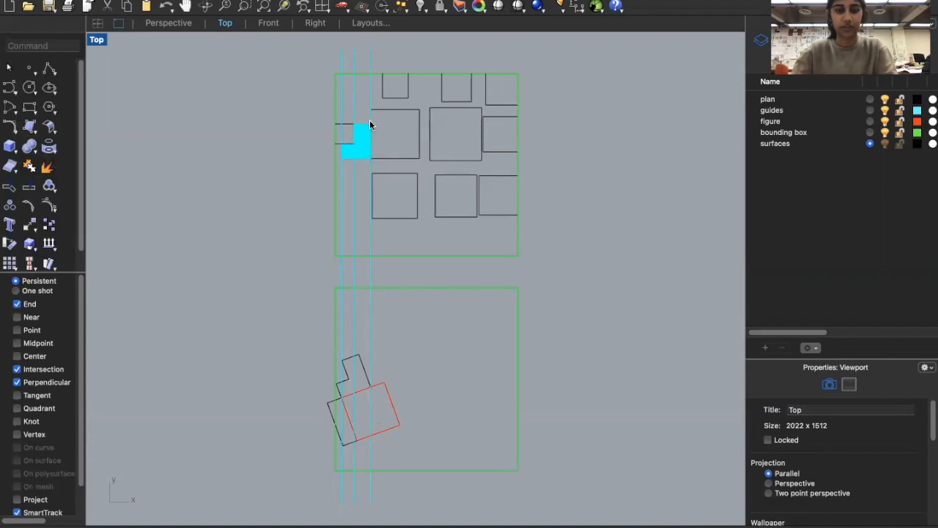
# - Draw a 1-17/32" line perpendicular to the red square's lower edge from where the rightmost guide crosses it
pyautogui.write('line')
pyautogui.press('Return')
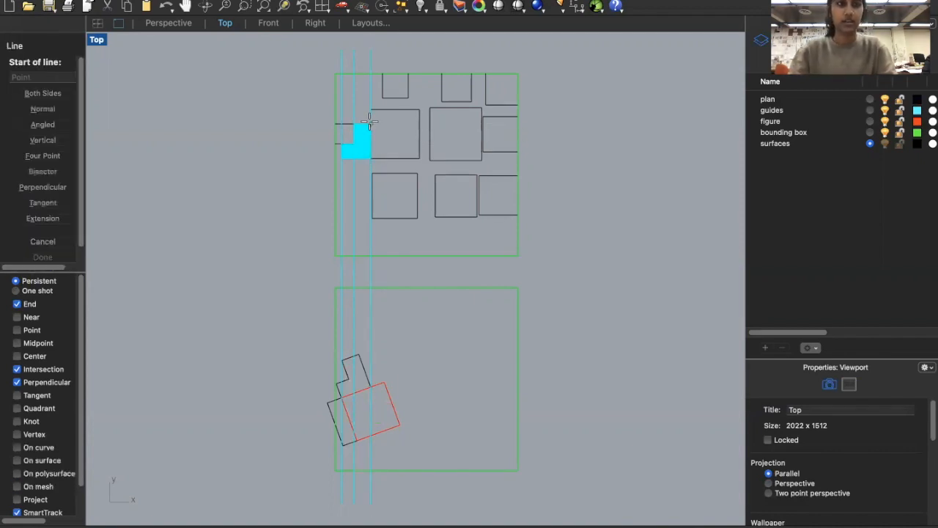
pyautogui.click(371, 438)
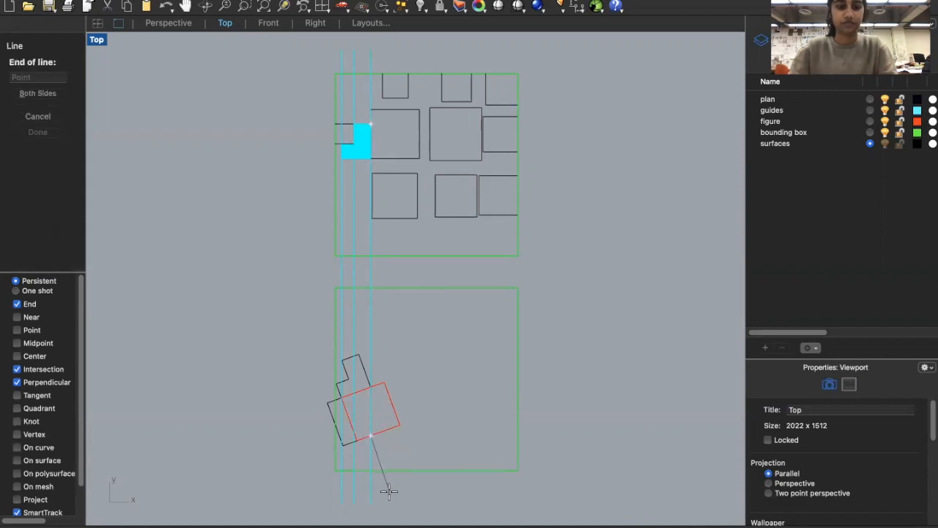
pyautogui.write('1-17/32"')
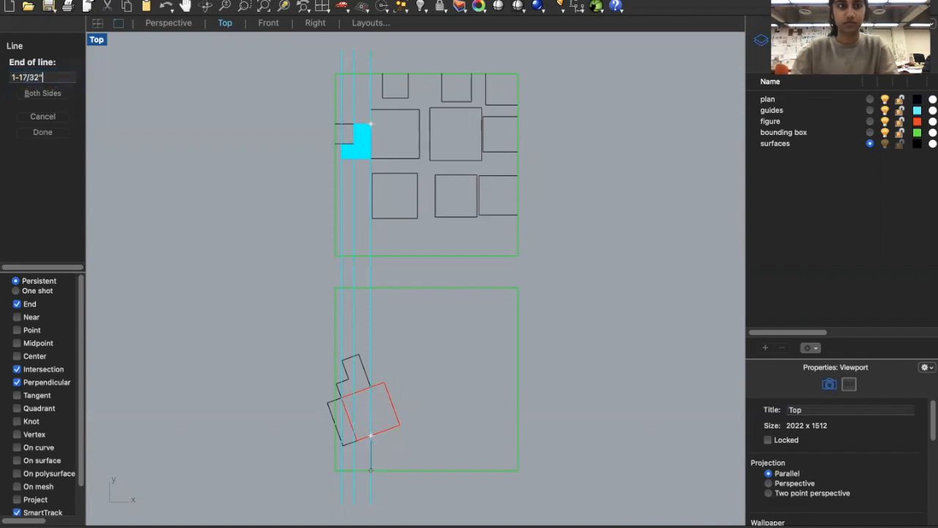
pyautogui.click(354, 390)
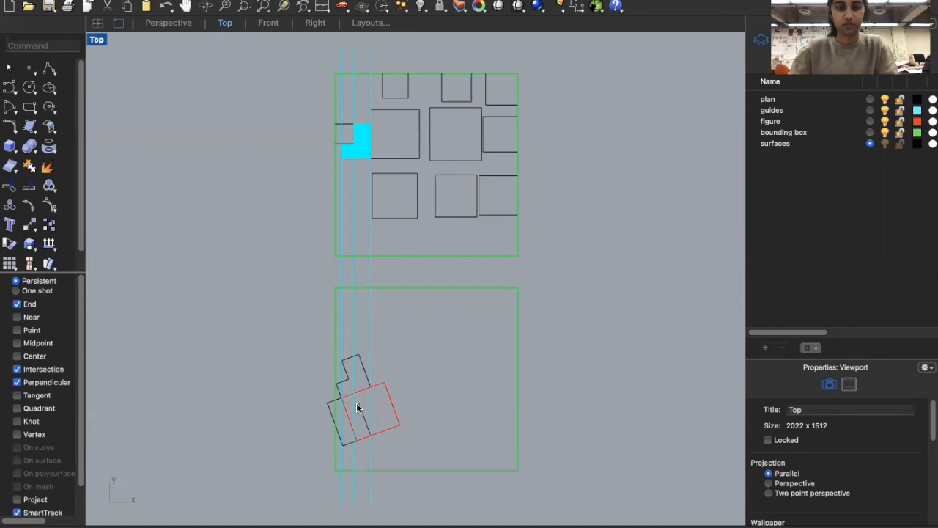
# - Move the new 1-17/32" line so its upper endpoint sits on the red square's lower edge and the line extends outside the square
pyautogui.click(358, 405)
pyautogui.write('m')
pyautogui.press('Return')
pyautogui.click(357, 404)
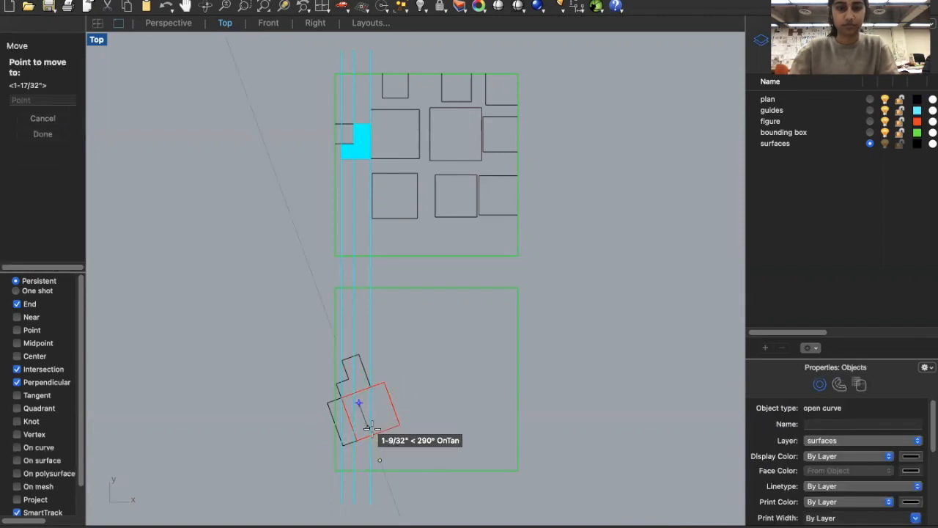
pyautogui.click(371, 437)
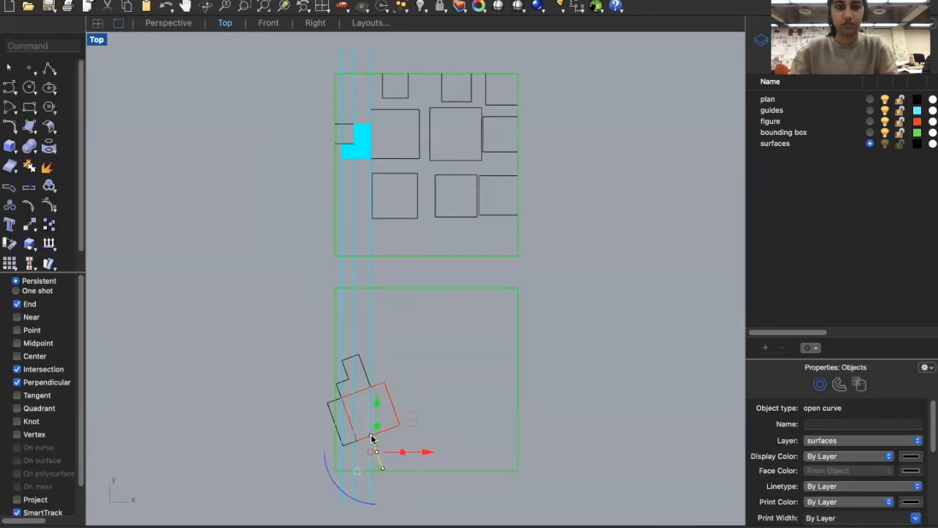
# - Copy the 1-17/32" line from the rightmost guide's crossing on the lower edge to the red square's lowest corner
pyautogui.write('copy')
pyautogui.press('Return')
pyautogui.click(371, 435)
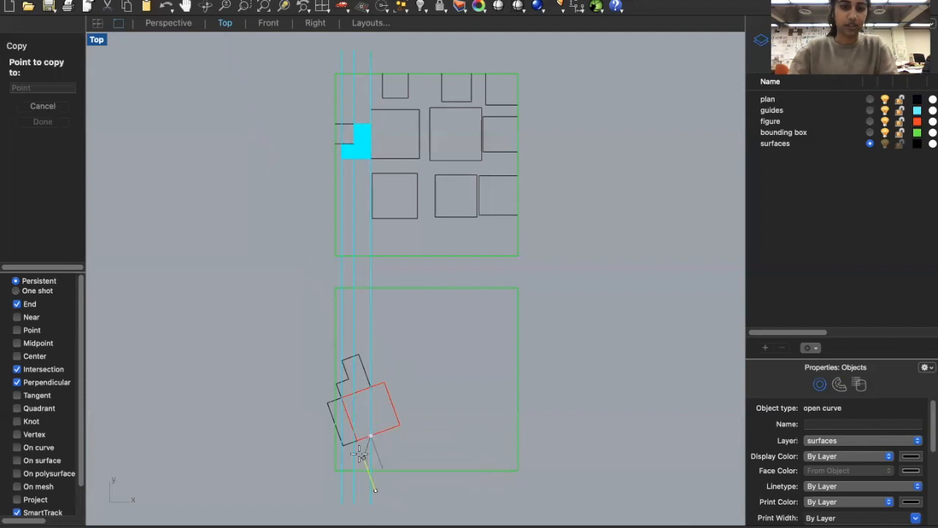
pyautogui.click(356, 438)
pyautogui.press('Return')
# - Connect the outer ends of the two 1-17/32" lines below the red square to close the rectangle
pyautogui.write('Line')
pyautogui.press('Return')
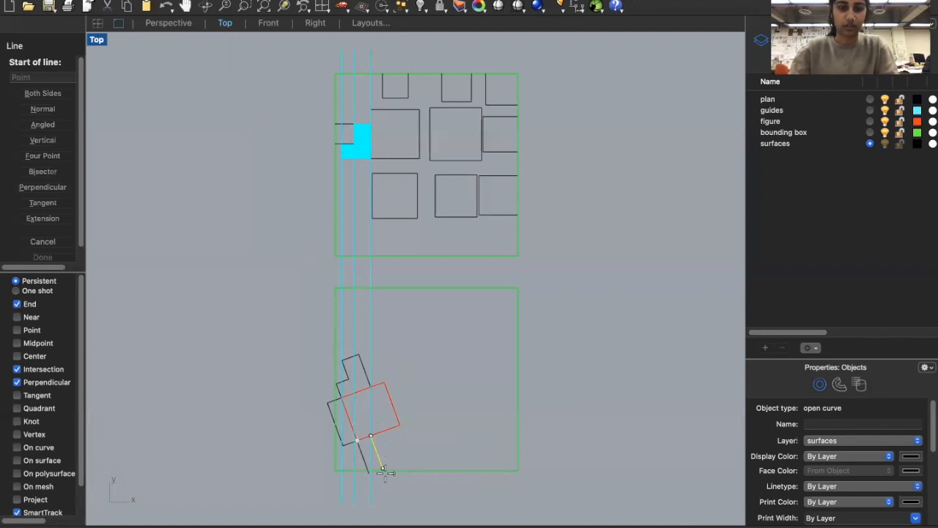
pyautogui.click(374, 468)
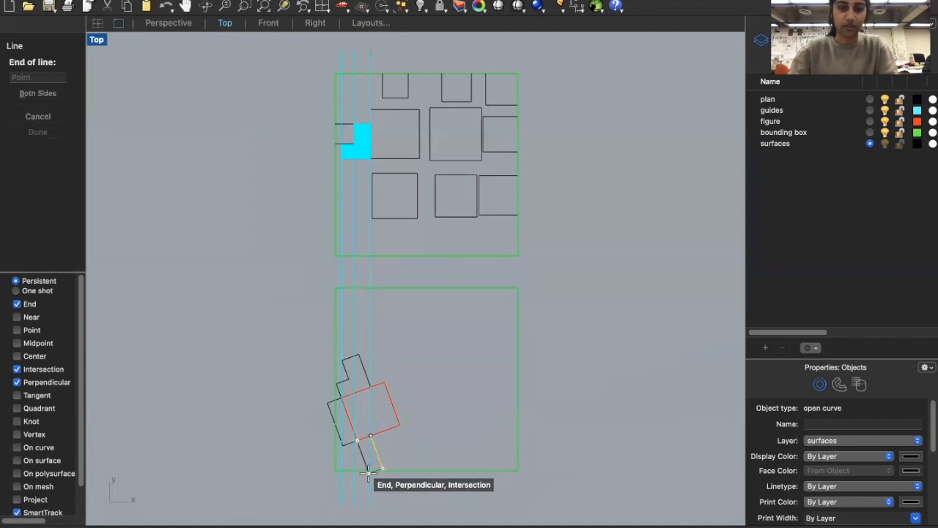
pyautogui.click(381, 467)
pyautogui.click(445, 396)
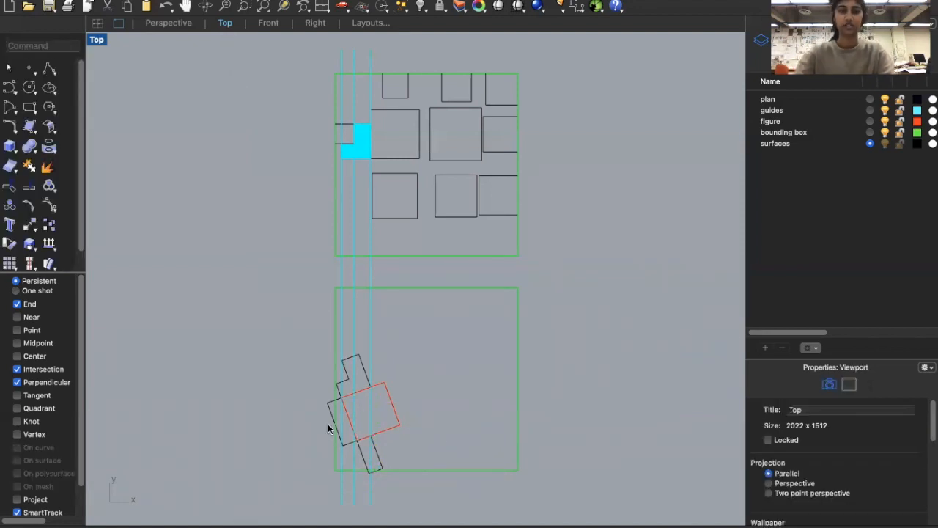